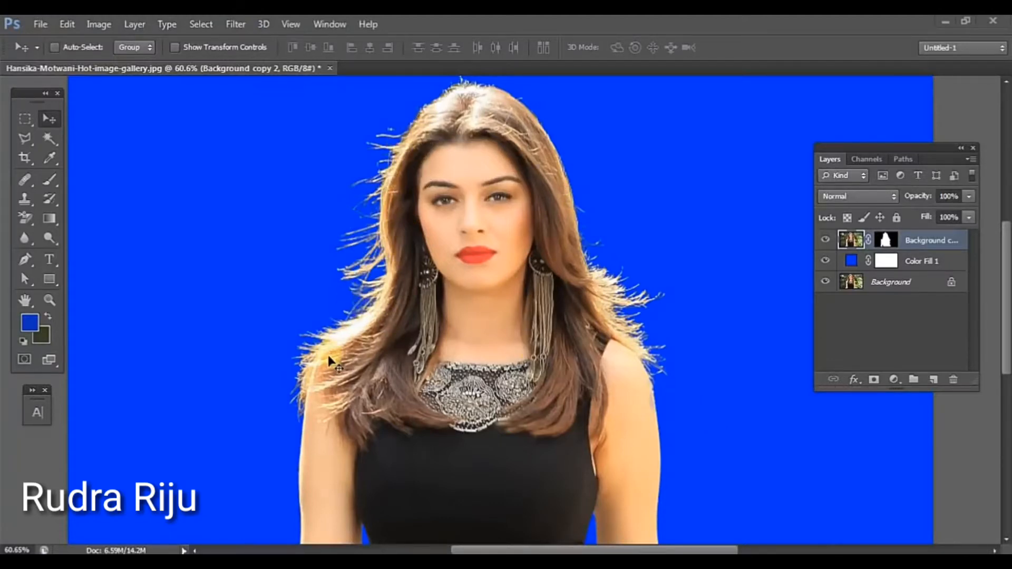
Step: Compare the cutout with the original backdrop by toggling Color Fill 1's visibility, and inspect the fine hair edges up close
left_click(826, 261)
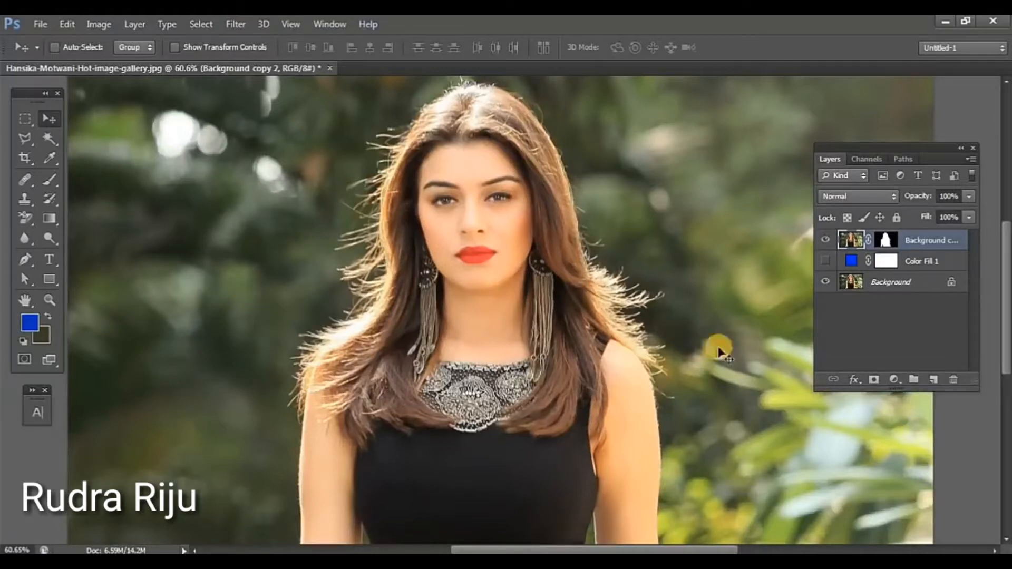
left_click(825, 260)
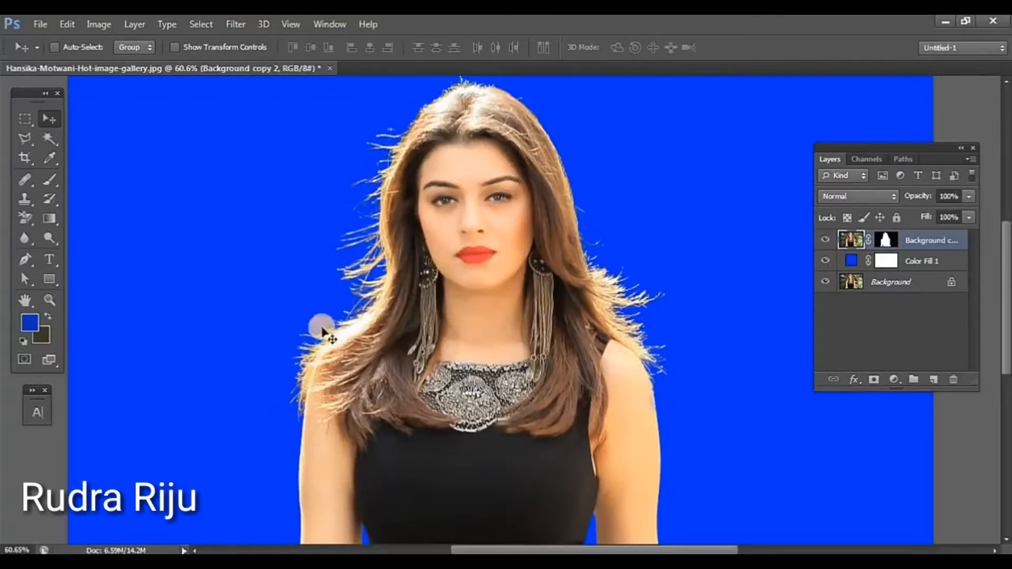
scroll(339, 286, "up", 1)
scroll(339, 285, "up", 2)
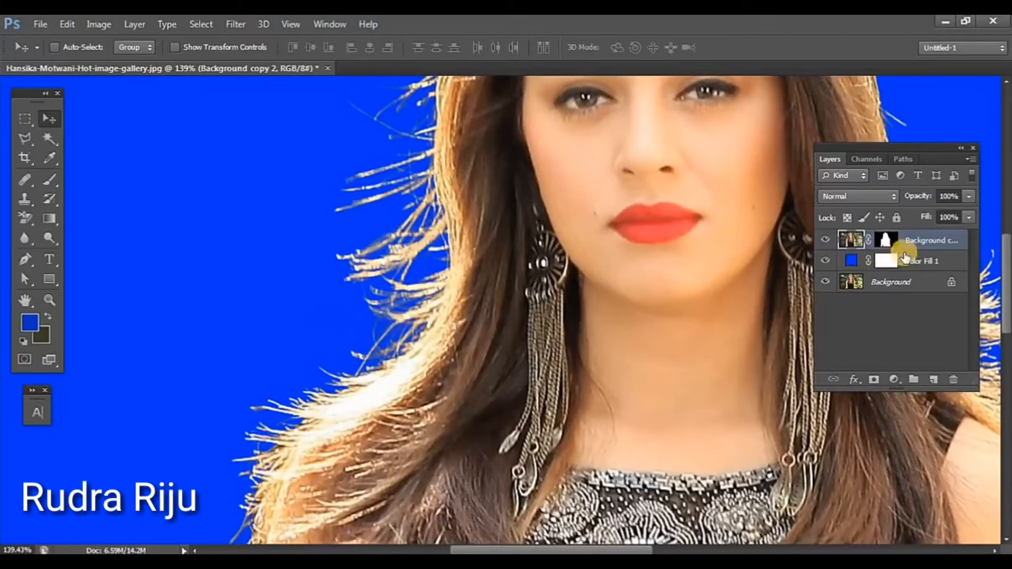
Step: Delete the masked Background copy 2 layer and the Color Fill 1 layer, leaving only the original Background
left_click(917, 267, "ctrl")
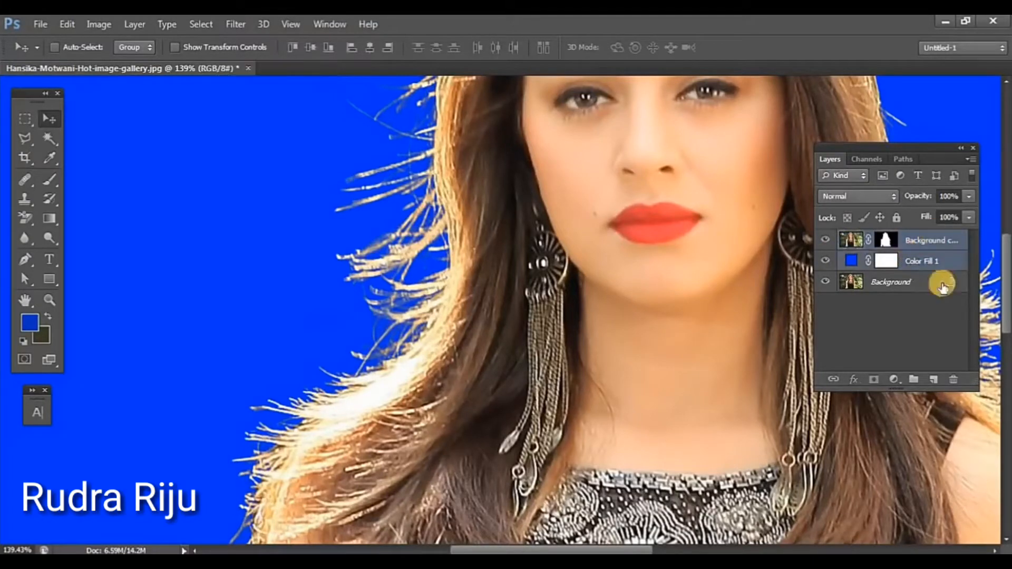
left_click(953, 380)
left_click(422, 222)
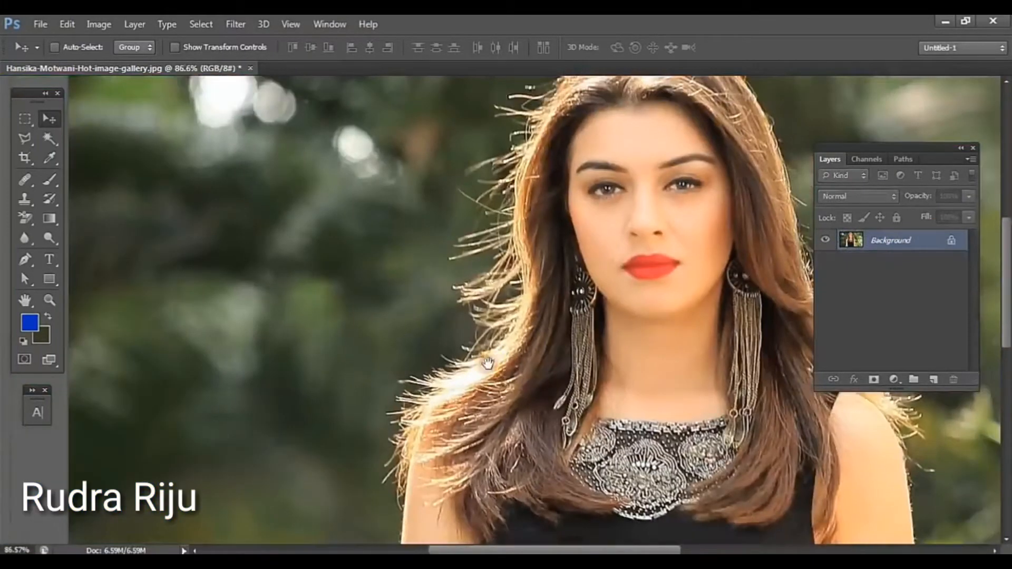
key("ctrl+0")
scroll(514, 358, "down", 2)
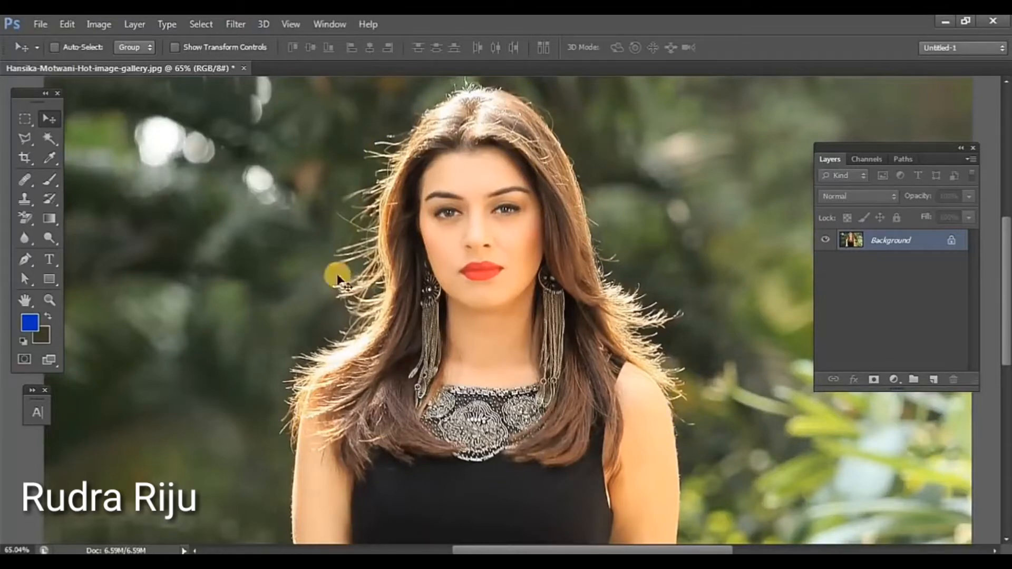
left_click_drag(517, 491, 571, 222)
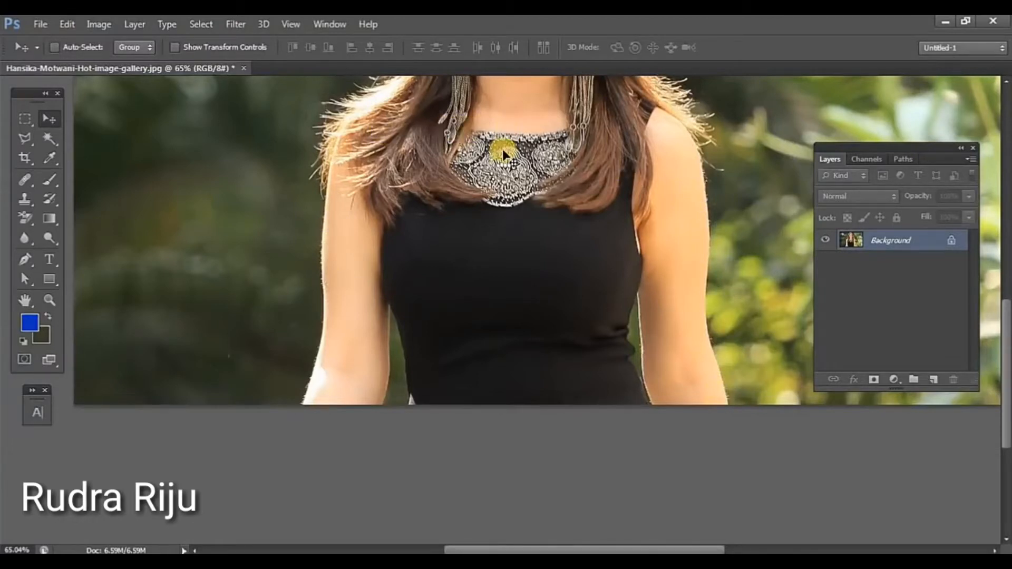
left_click_drag(538, 198, 501, 441)
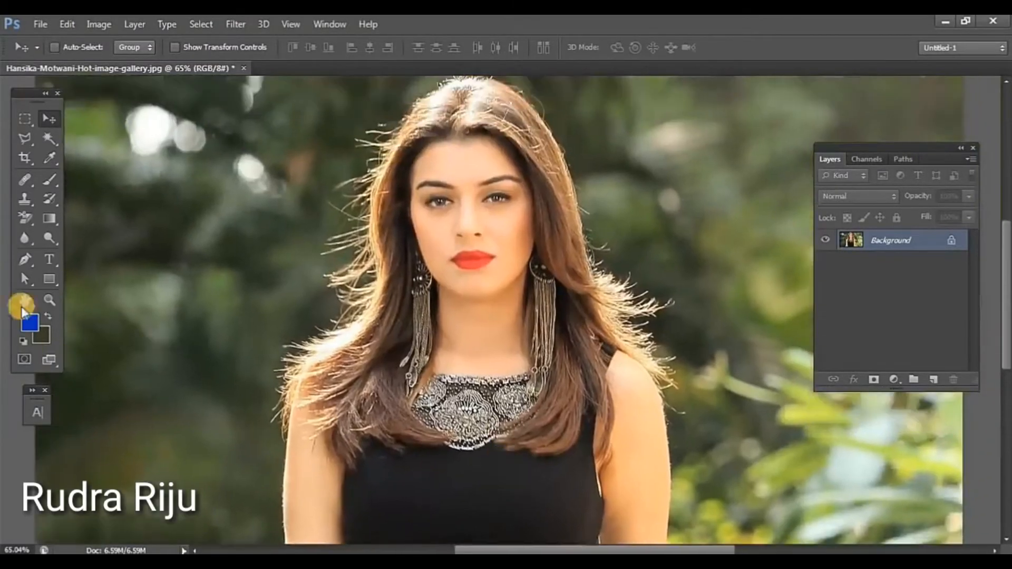
left_click_drag(26, 216, 116, 232)
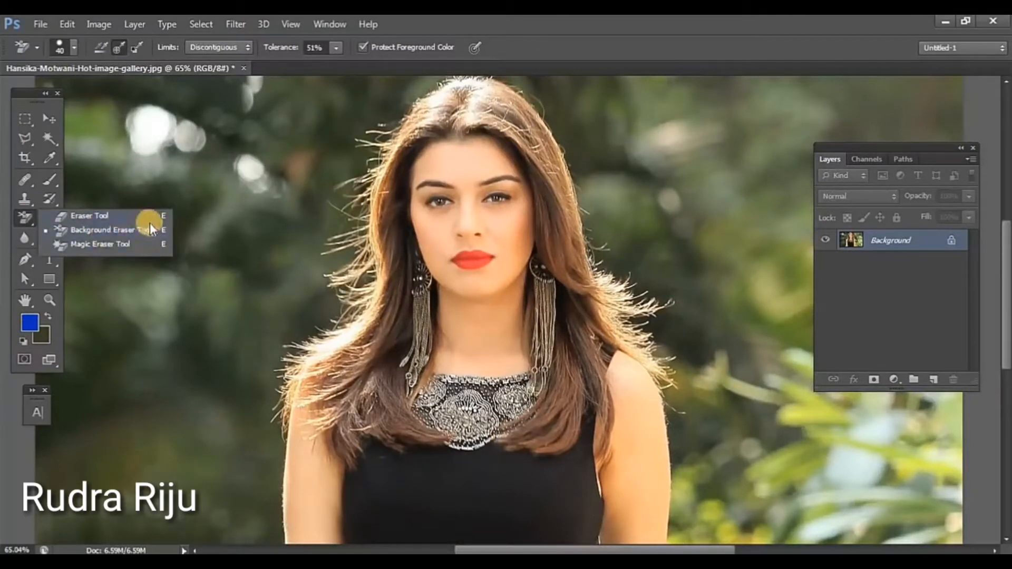
left_click(121, 273)
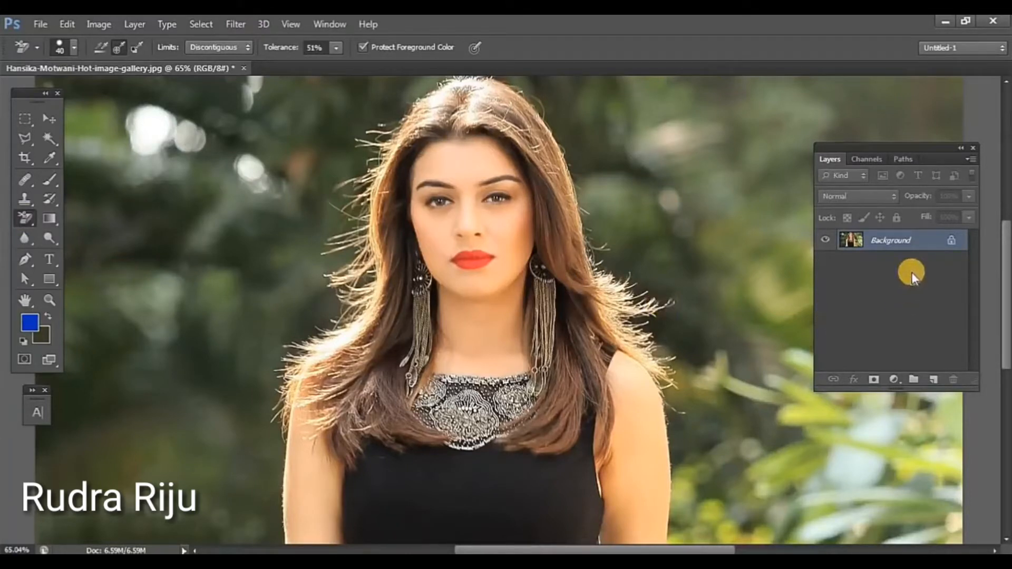
Step: Duplicate the Background layer and add a Solid Color fill layer in blue 0024c0 between the original and the copy
left_click_drag(919, 250, 933, 378)
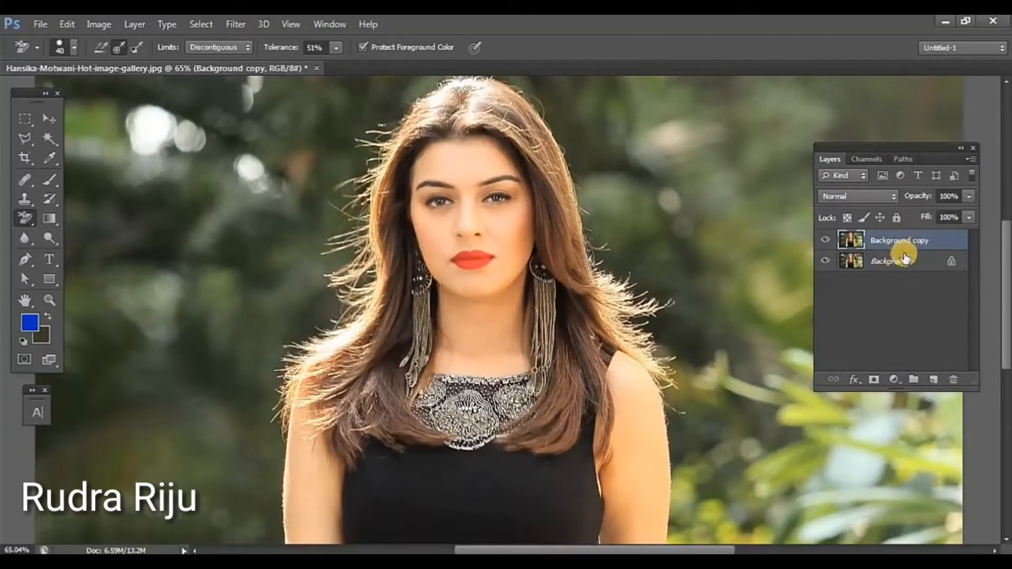
left_click(896, 262)
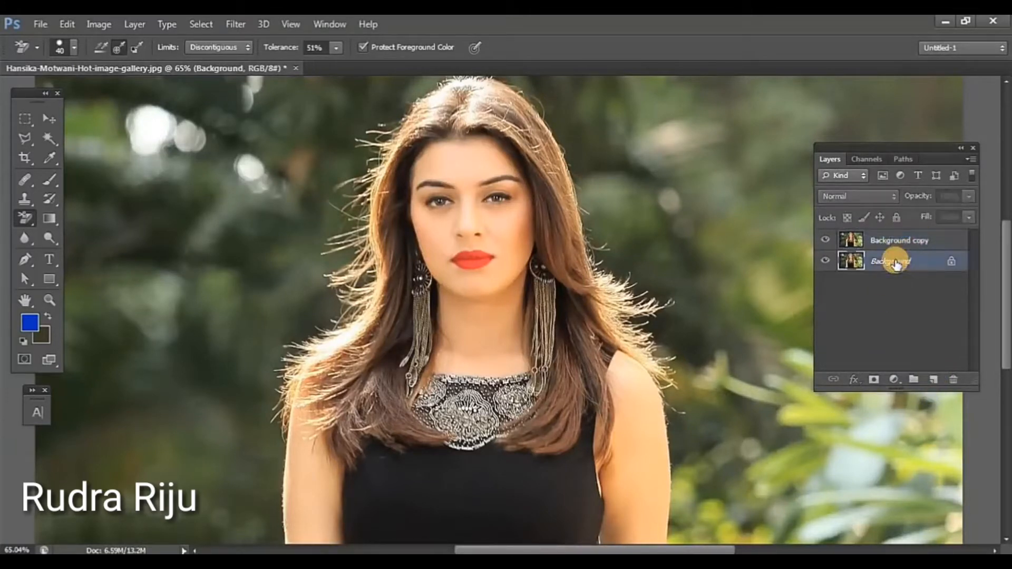
left_click(894, 379)
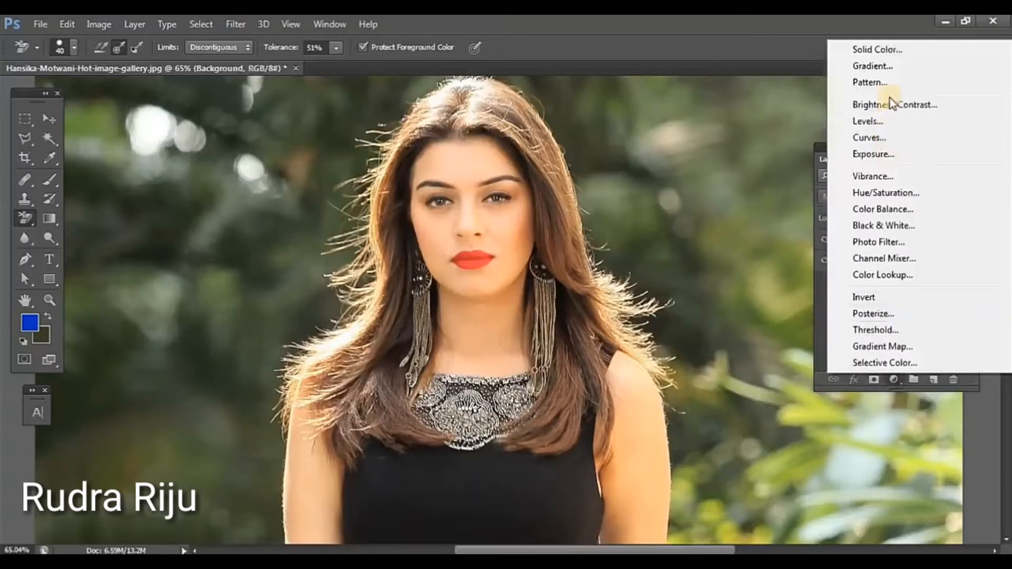
left_click(888, 51)
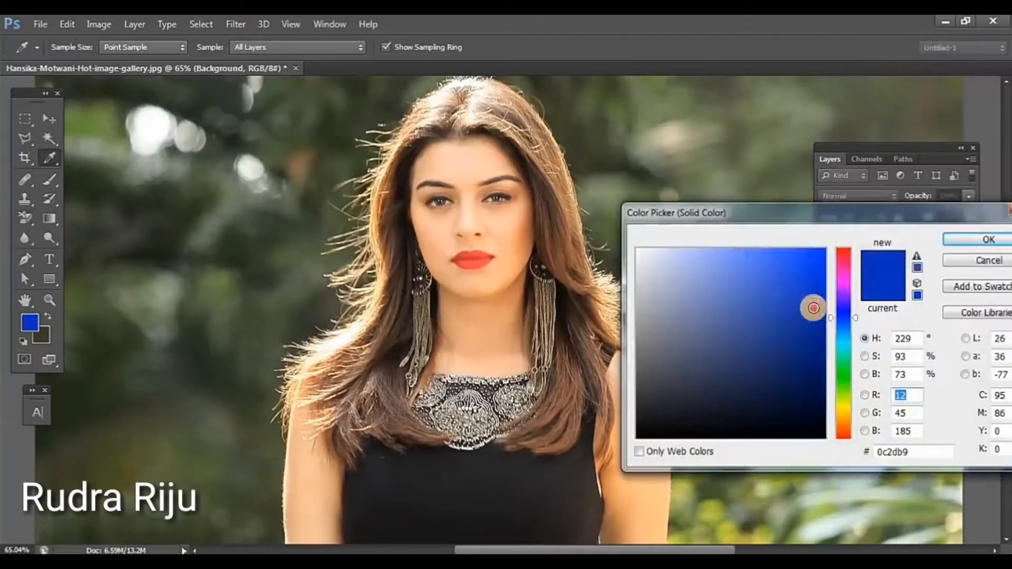
left_click_drag(813, 303, 829, 295)
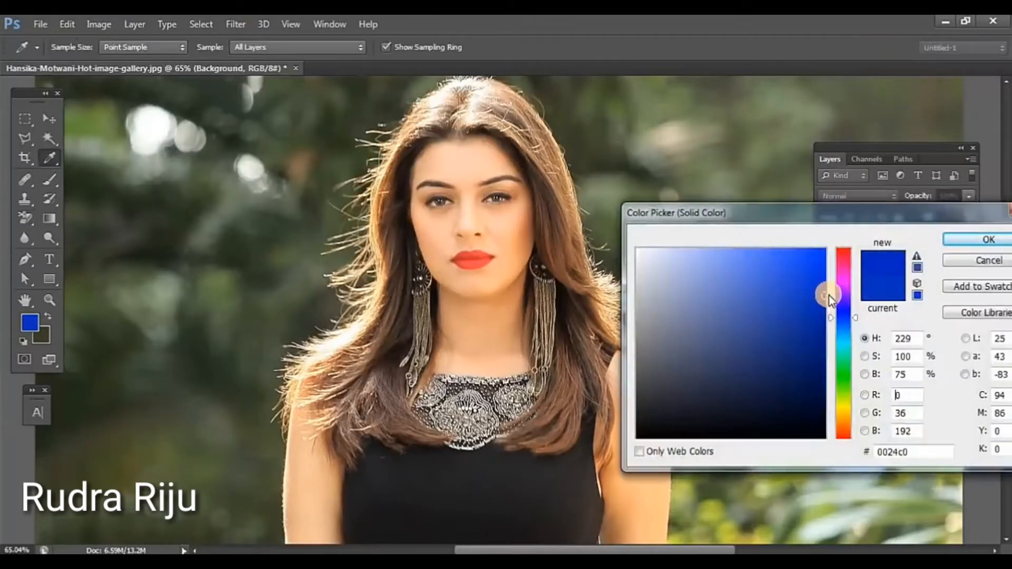
left_click(955, 244)
Step: Start a Pen tool path on Background copy at the image's bottom edge and trace the left arm's outer edge up to the hair
key("e")
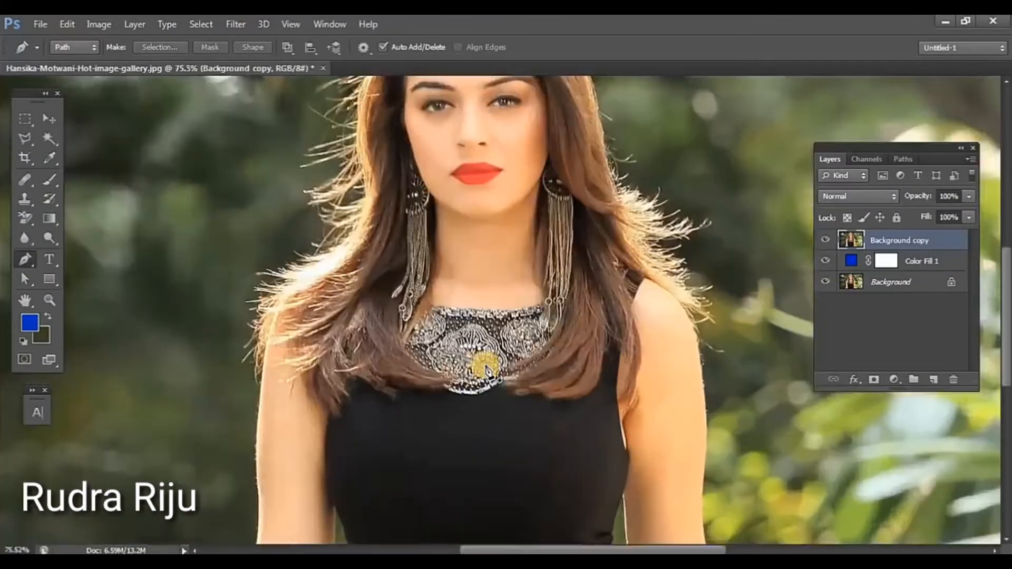
scroll(486, 367, "up", 6)
left_click_drag(339, 464, 606, 306)
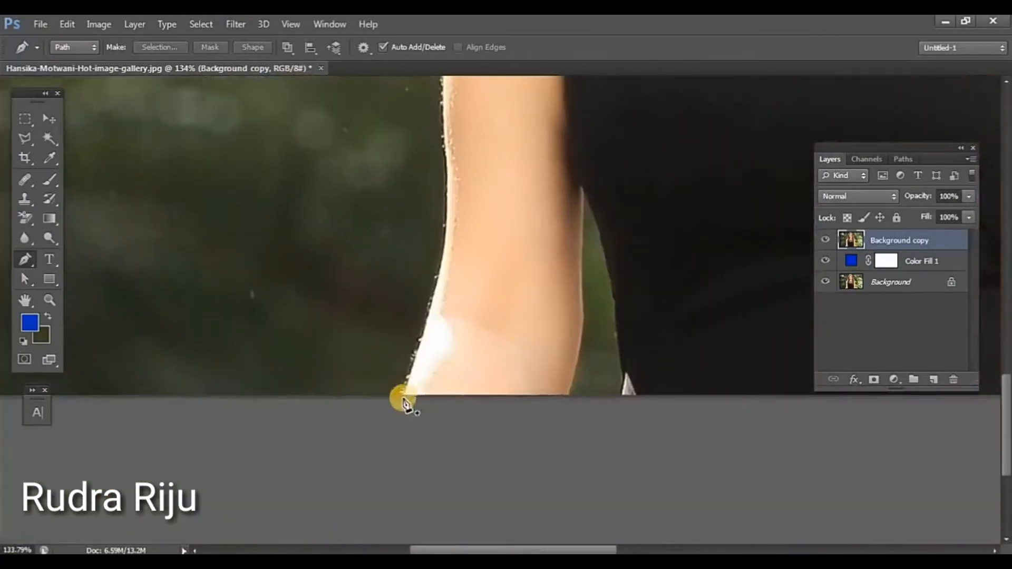
scroll(404, 401, "up", 3)
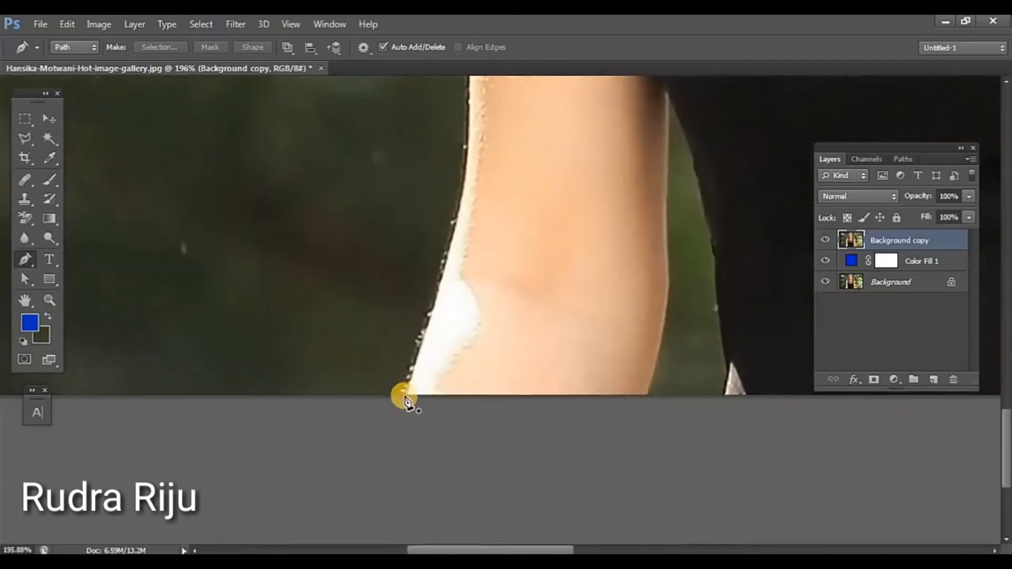
left_click(404, 397)
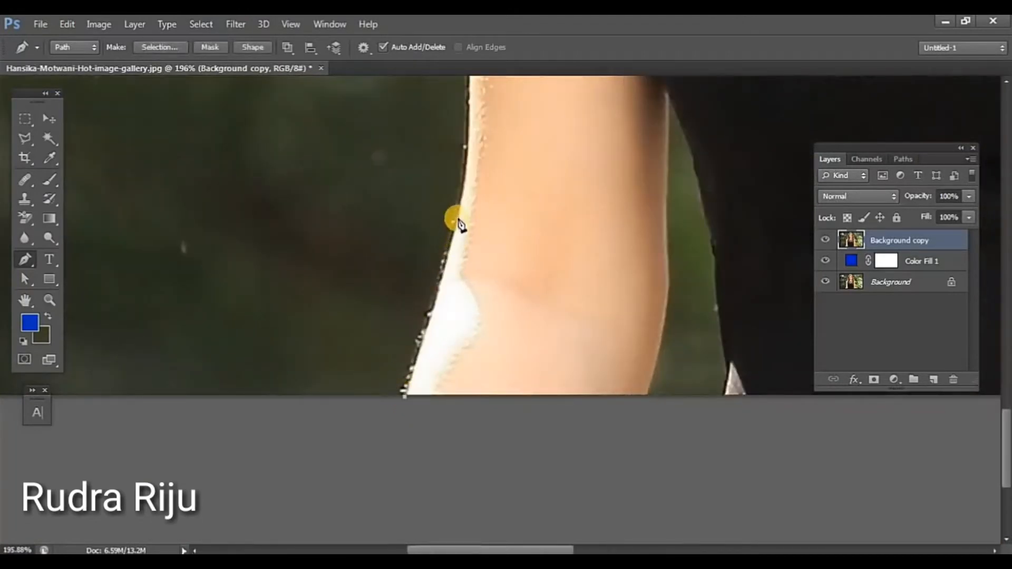
left_click(472, 142)
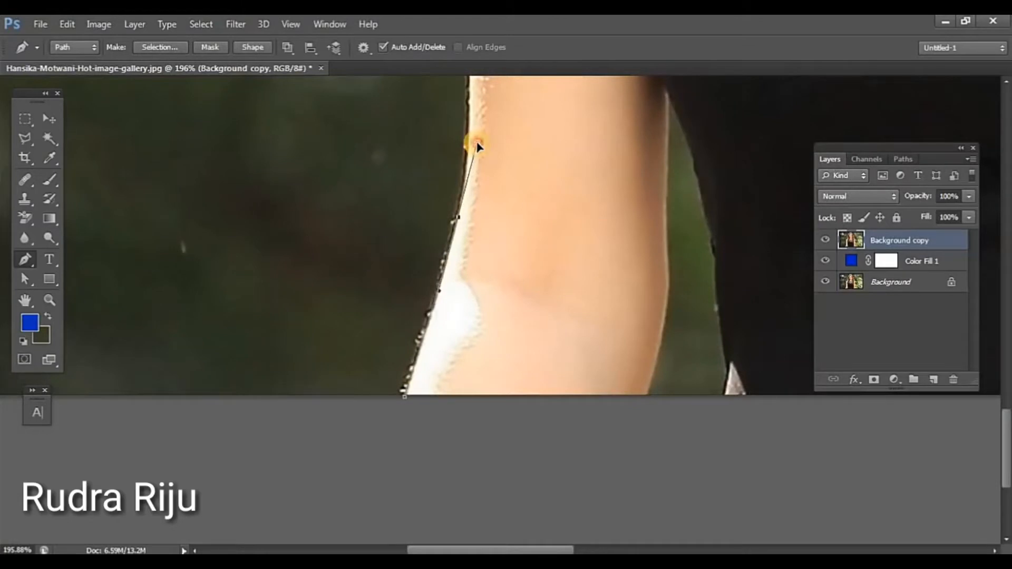
left_click_drag(498, 166, 416, 408)
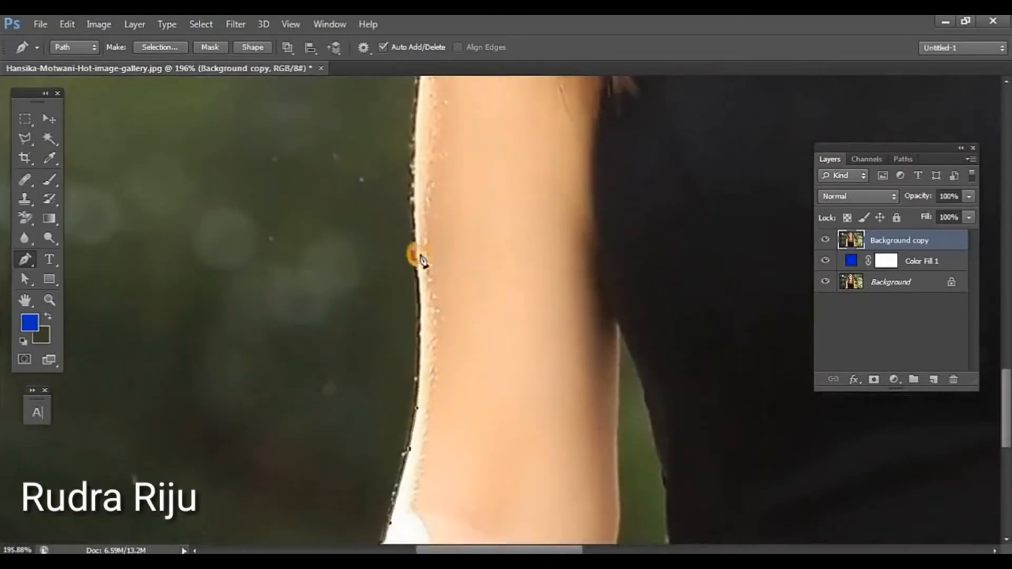
left_click_drag(417, 239, 450, 337)
left_click_drag(403, 217, 403, 225)
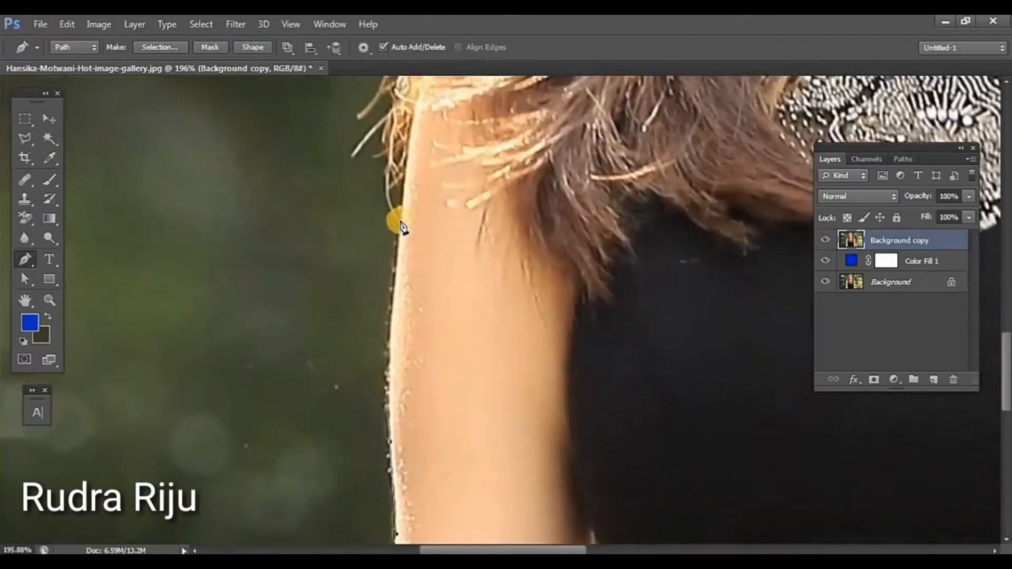
Step: Continue the path loosely around the left side of the hair and over the top of the head, keeping outside the loose strands
key("ctrl+0")
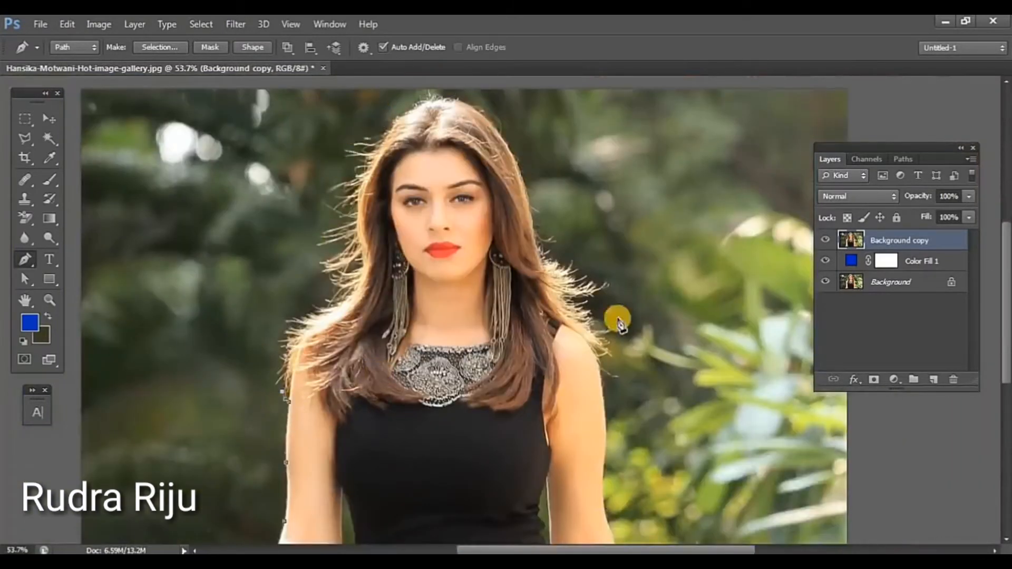
left_click_drag(270, 381, 272, 350)
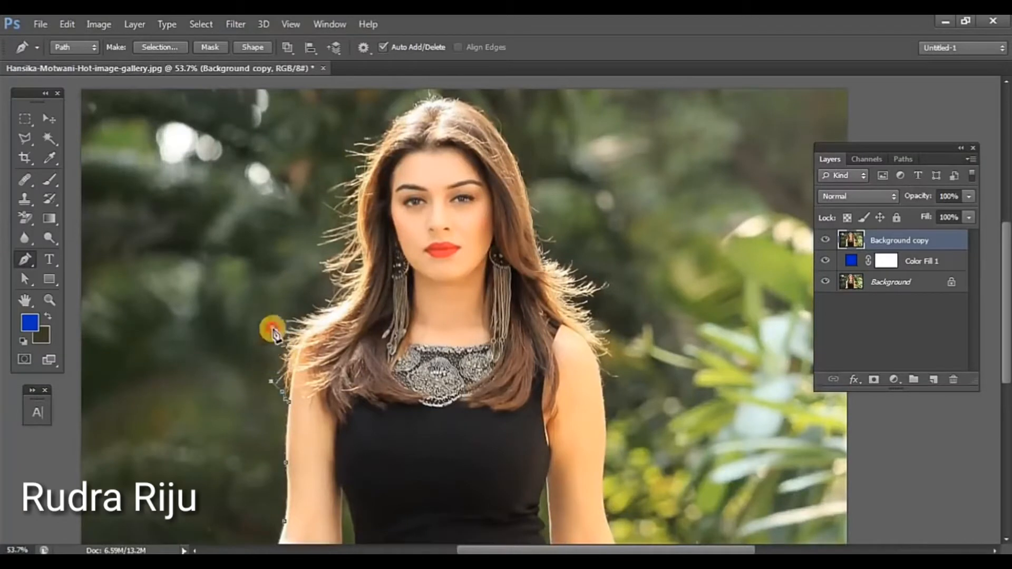
left_click_drag(313, 262, 318, 222)
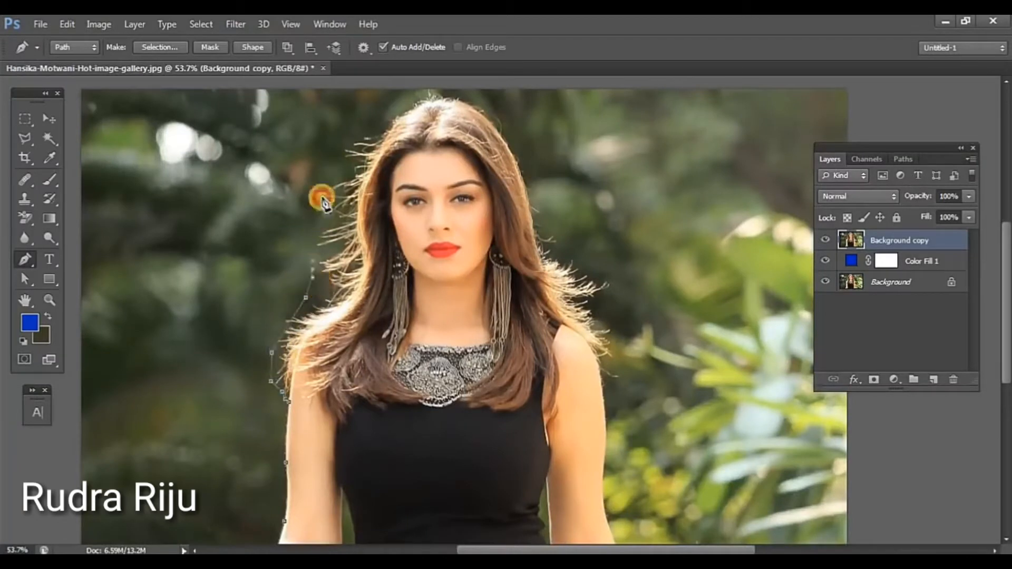
left_click(318, 180)
left_click_drag(358, 120, 367, 113)
left_click(416, 83)
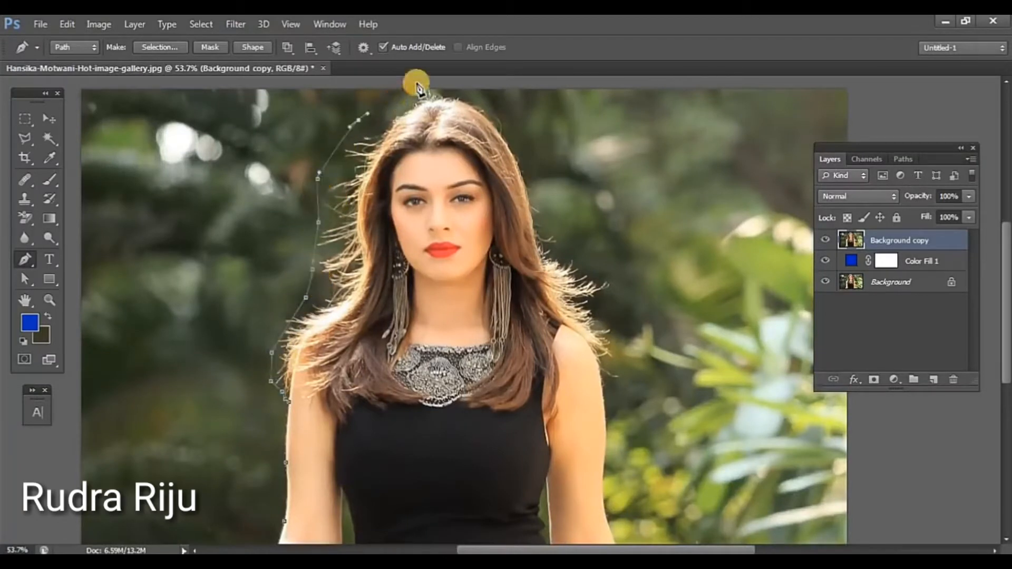
left_click(476, 78)
Step: Continue the path loosely down the right side of the hair and bring it back in to the right upper arm
left_click_drag(505, 107, 526, 157)
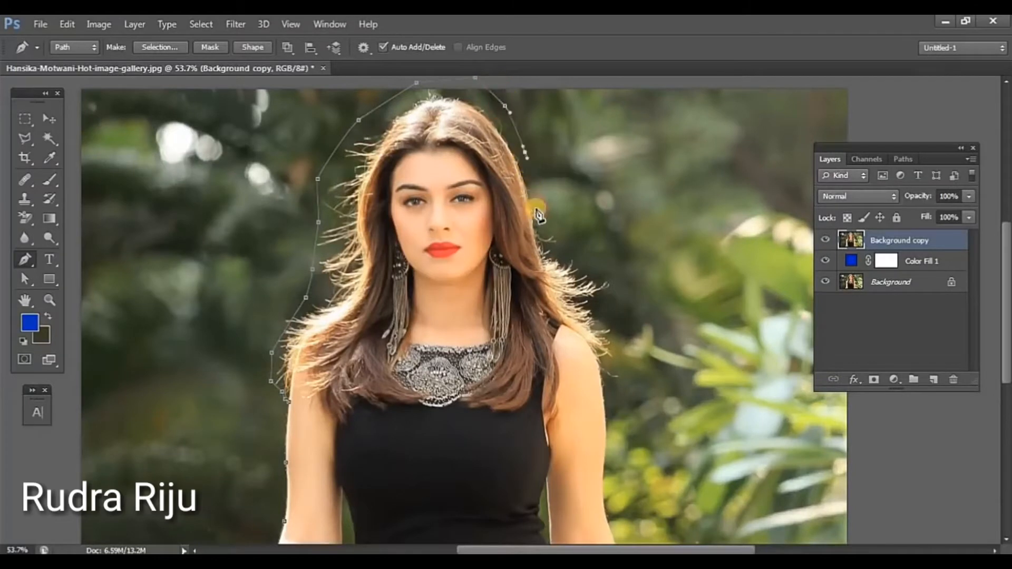
left_click(539, 214)
left_click(564, 244)
left_click(589, 264)
left_click_drag(611, 279, 611, 286)
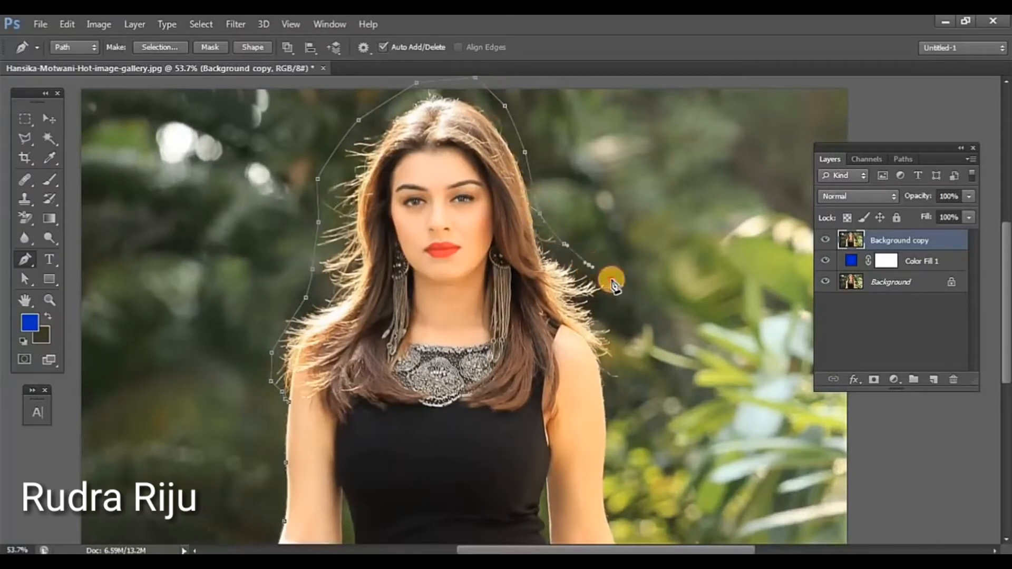
left_click(609, 310)
left_click(627, 351)
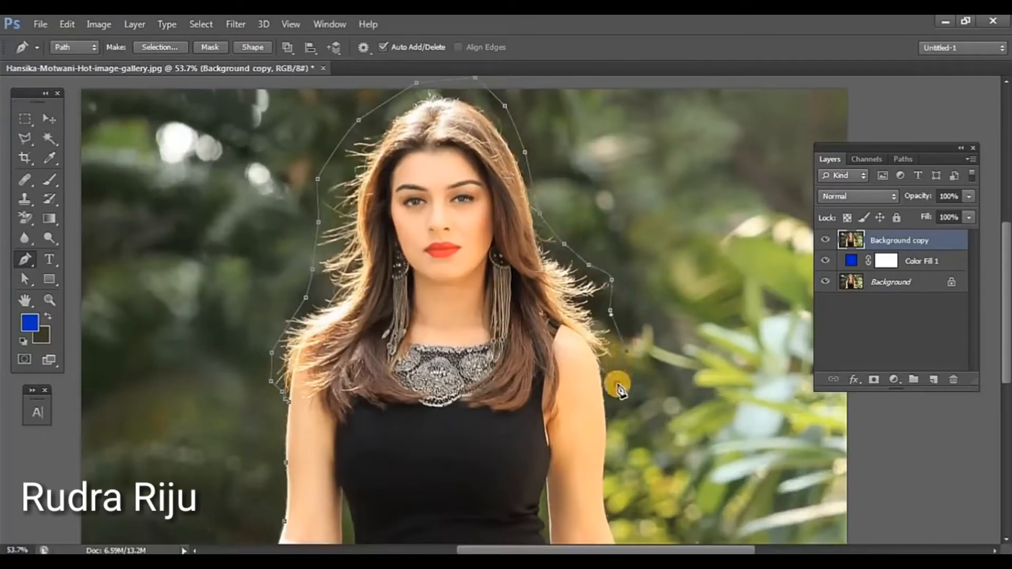
left_click_drag(621, 382, 605, 381)
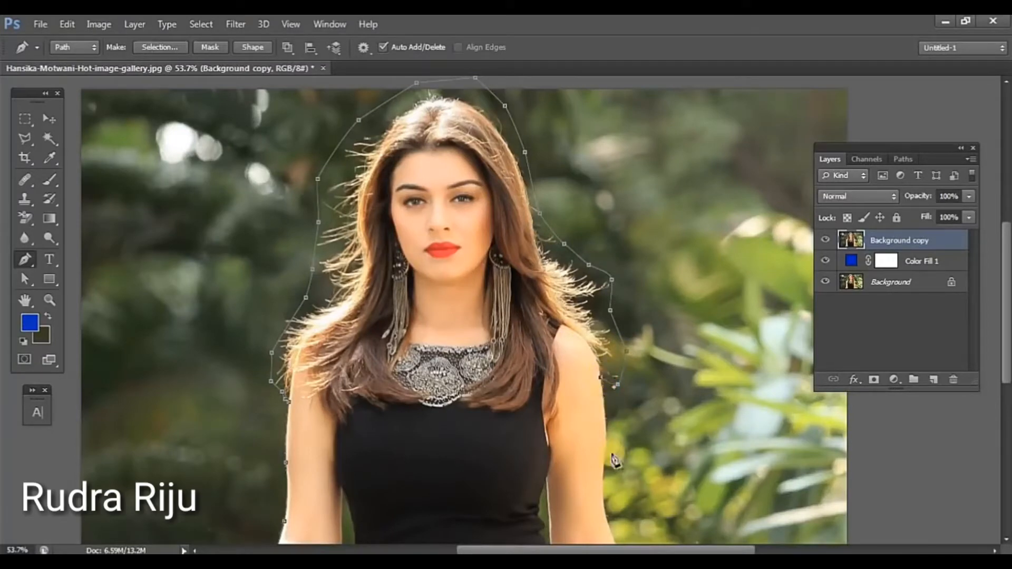
Step: Trace the path closely along the right arm's outer edge down to the bottom edge of the image
scroll(654, 493, "up", 5)
scroll(466, 384, "up", 5)
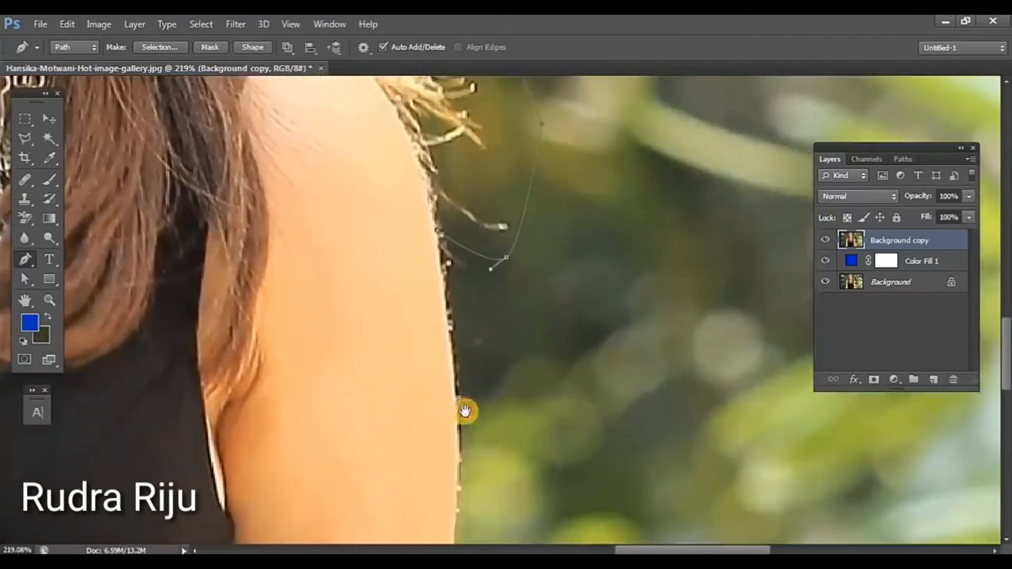
left_click(456, 425)
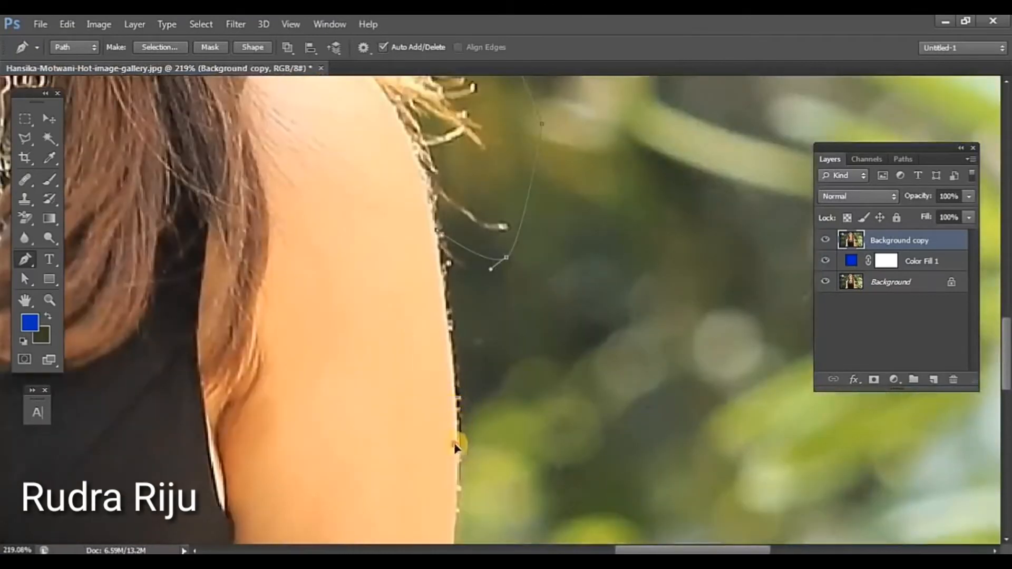
left_click(460, 514)
scroll(461, 519, "down", 5)
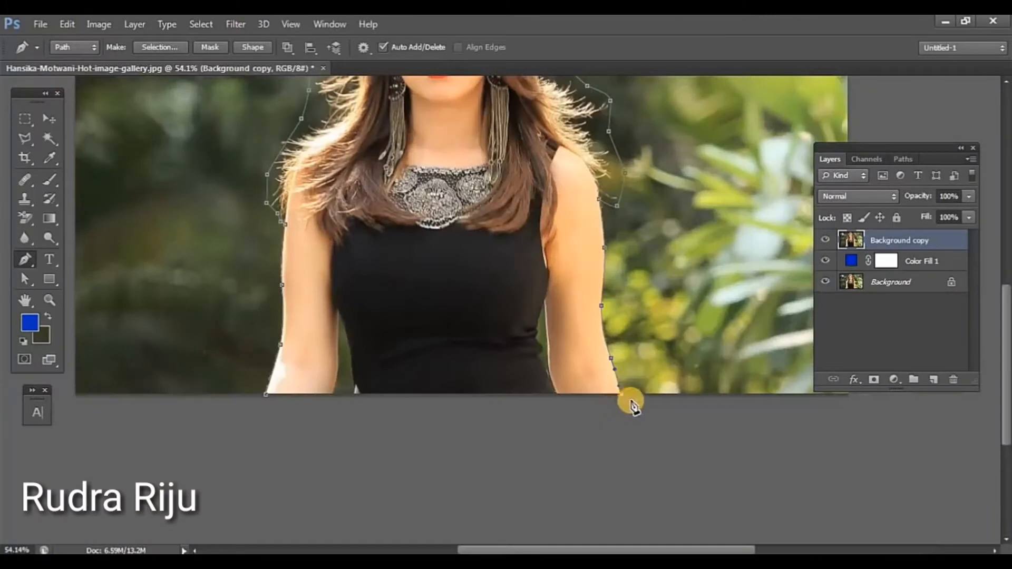
Step: Continue the path off the canvas around all sides of the image and close it at its starting point by the left arm
left_click(604, 475)
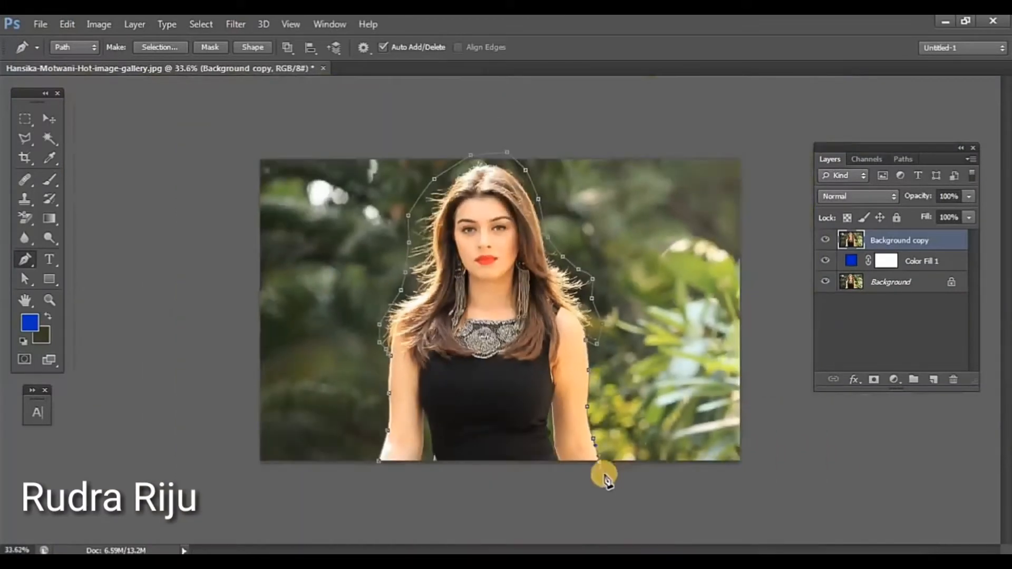
left_click(752, 468)
left_click(752, 147)
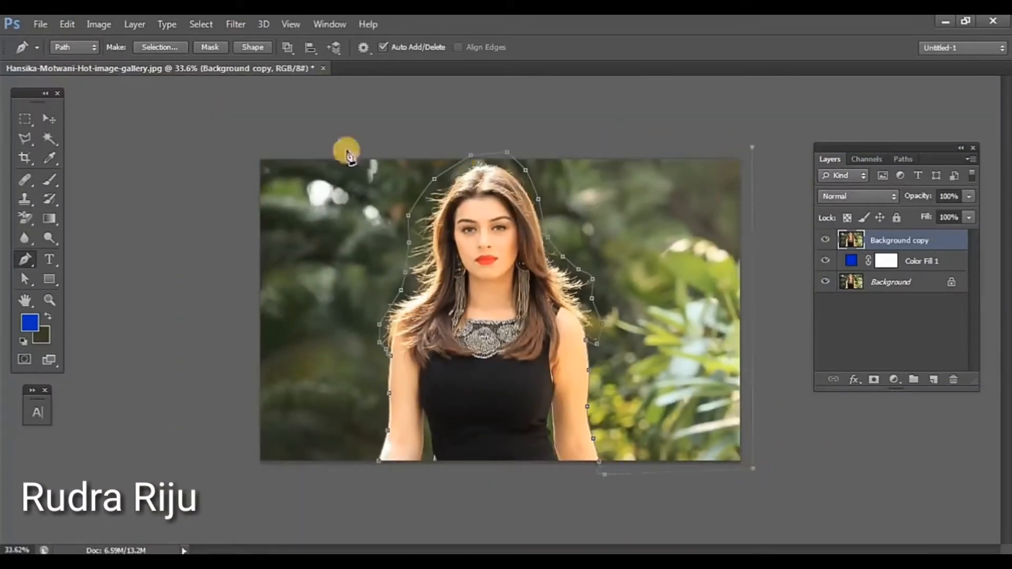
left_click(252, 142)
left_click_drag(238, 214, 241, 236)
left_click(245, 459)
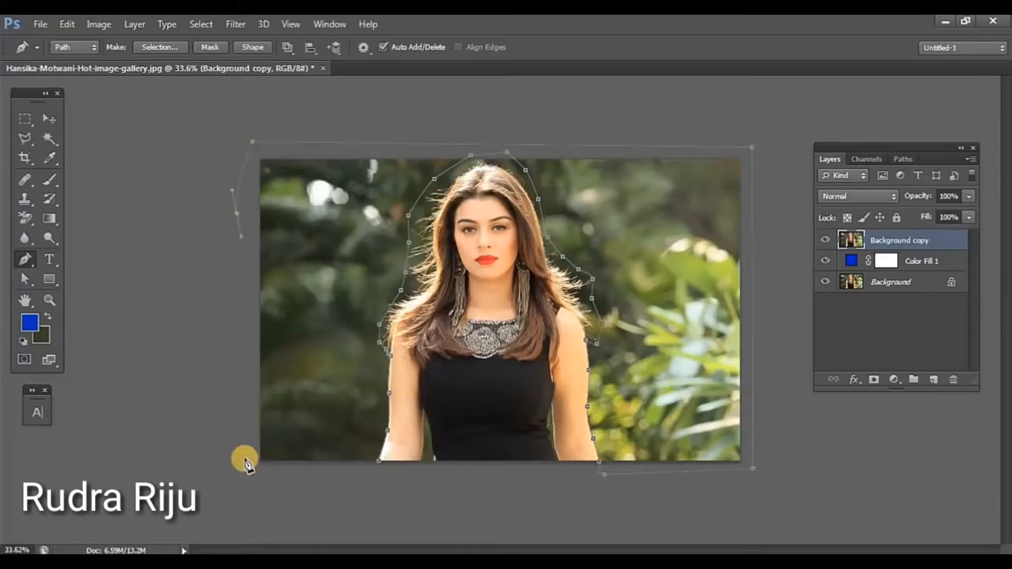
left_click_drag(319, 491, 333, 487)
left_click(403, 500)
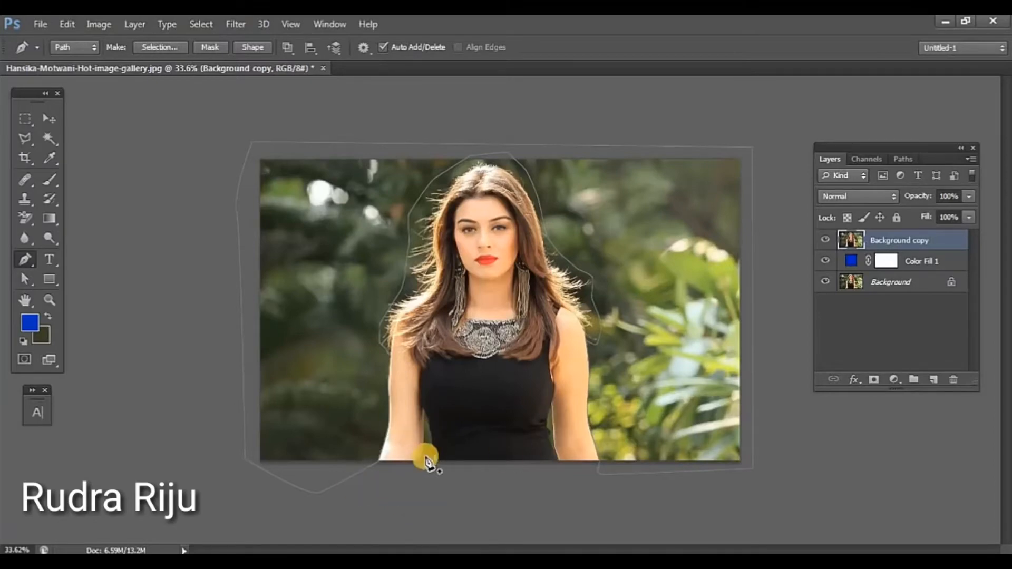
Step: Trace a closed path around the background gap between the left arm and the dress, down past the image's bottom edge
scroll(423, 457, "up", 6)
scroll(423, 458, "up", 2)
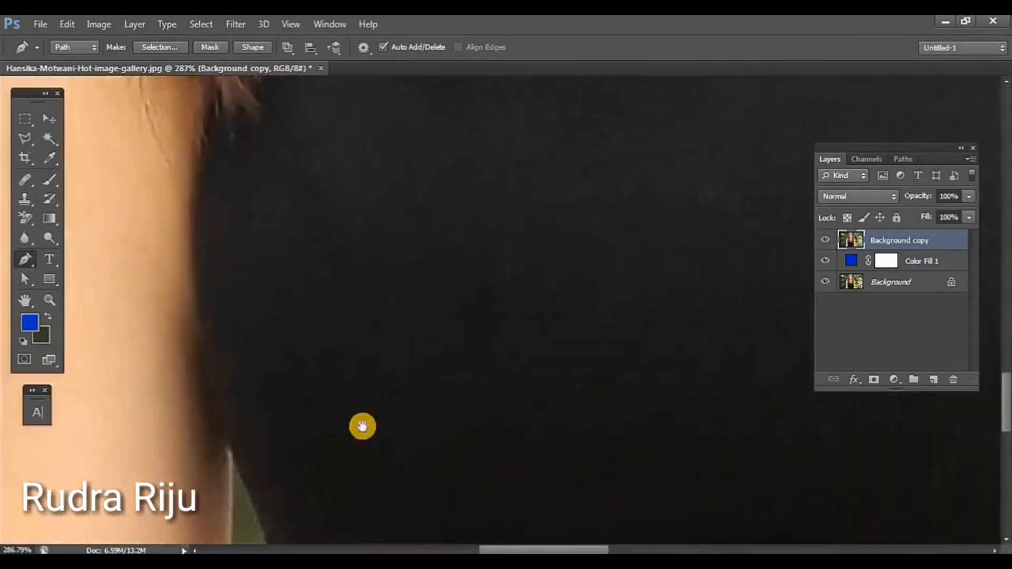
left_click_drag(362, 427, 538, 104)
left_click(390, 366)
left_click_drag(443, 179, 456, 200)
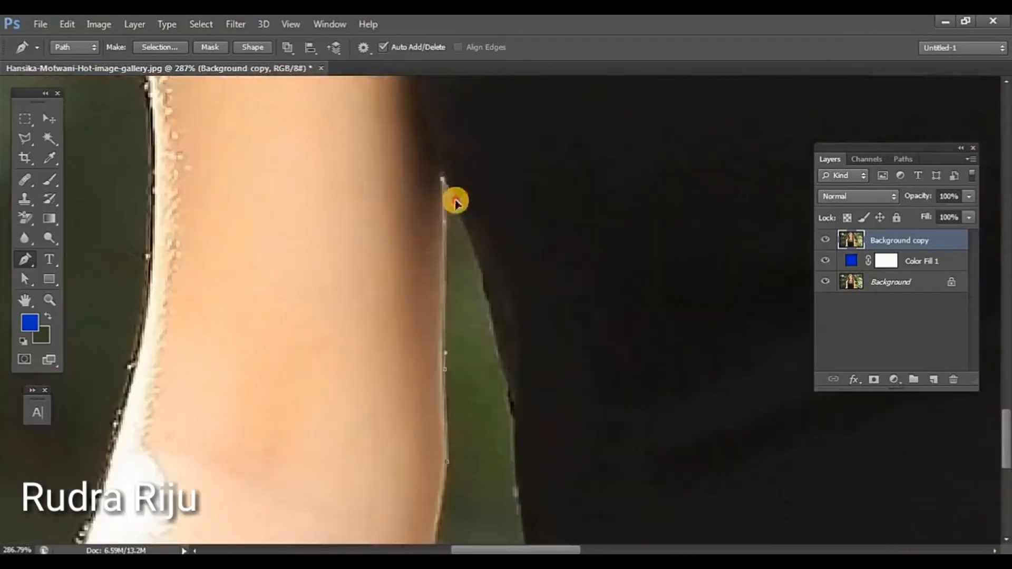
left_click_drag(487, 301, 502, 357)
left_click_drag(509, 394, 514, 410)
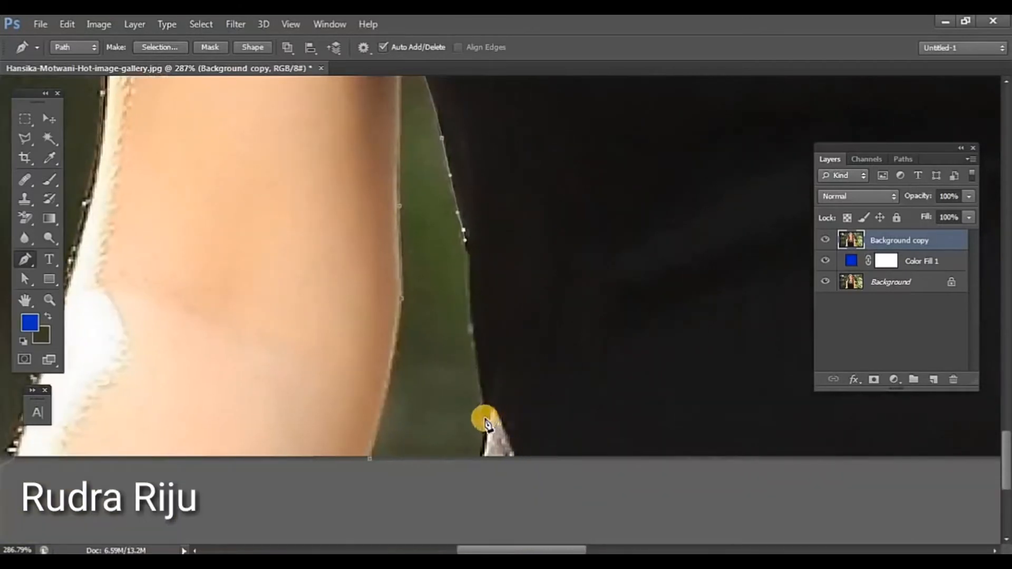
left_click_drag(482, 422, 476, 469)
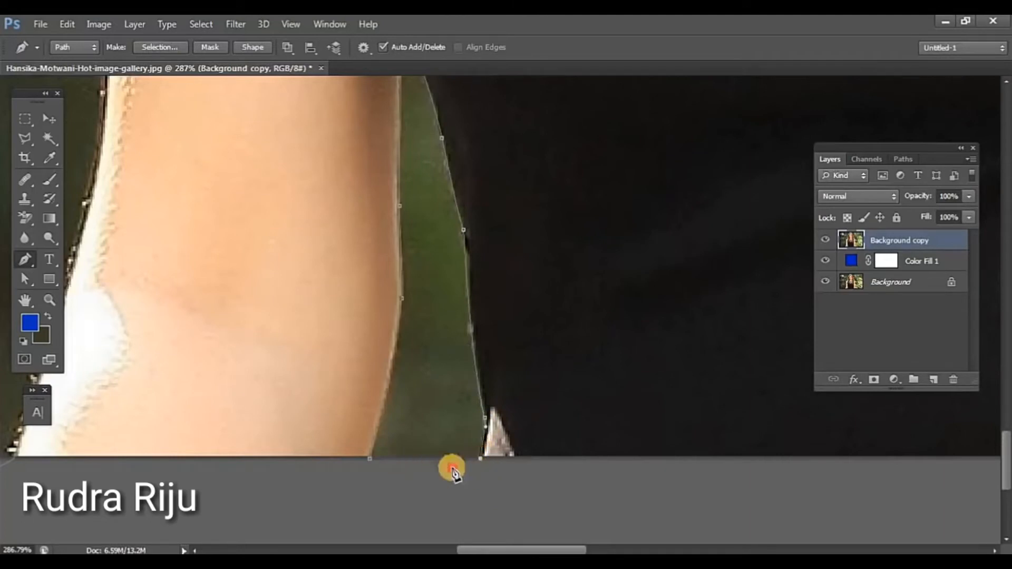
left_click(373, 460)
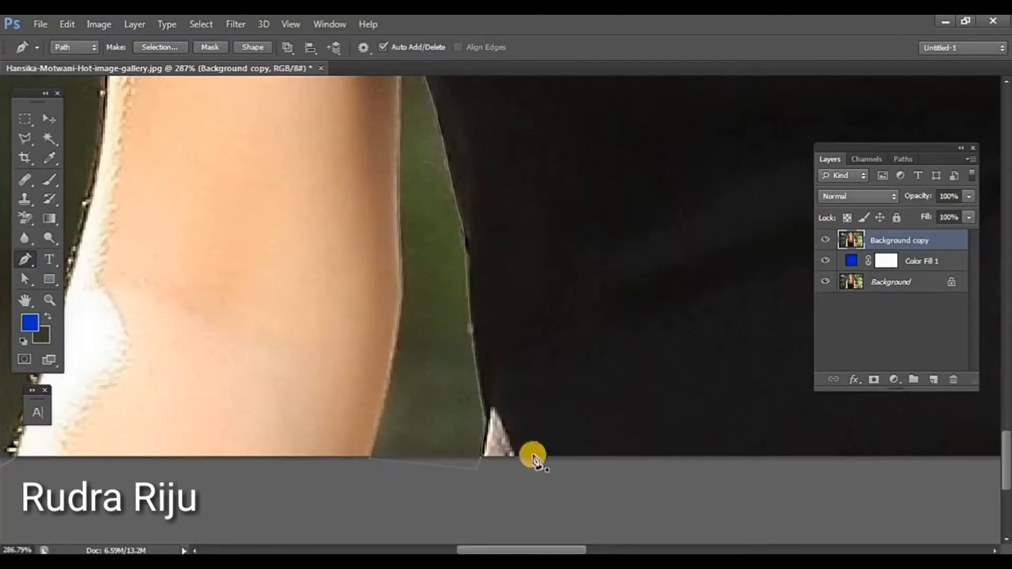
Step: Start a path at the image's bottom edge and trace the right arm's inner edge up along the gap beside the waist
left_click_drag(514, 361, 301, 362)
left_click_drag(780, 363, 467, 372)
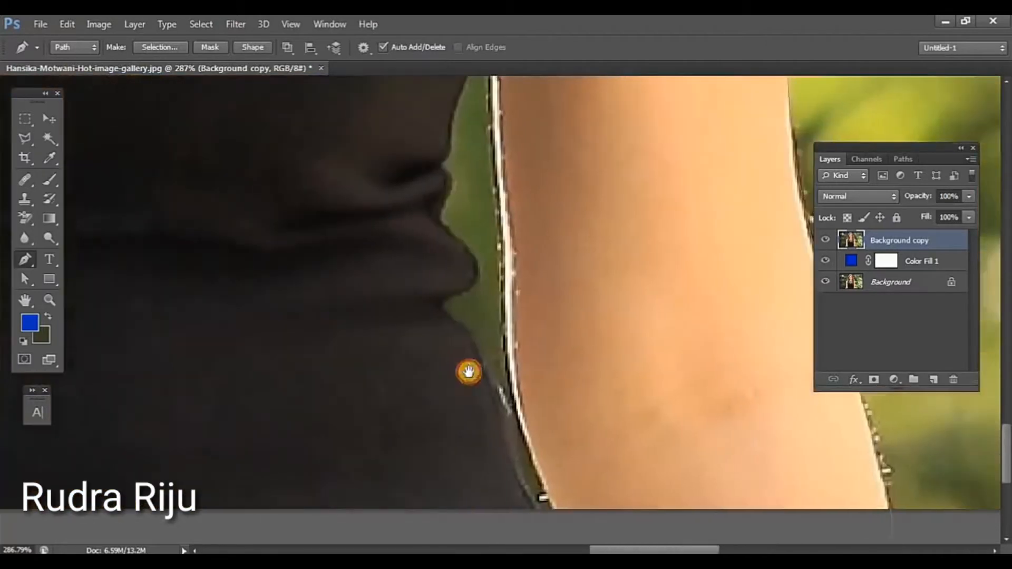
left_click_drag(579, 492, 564, 476)
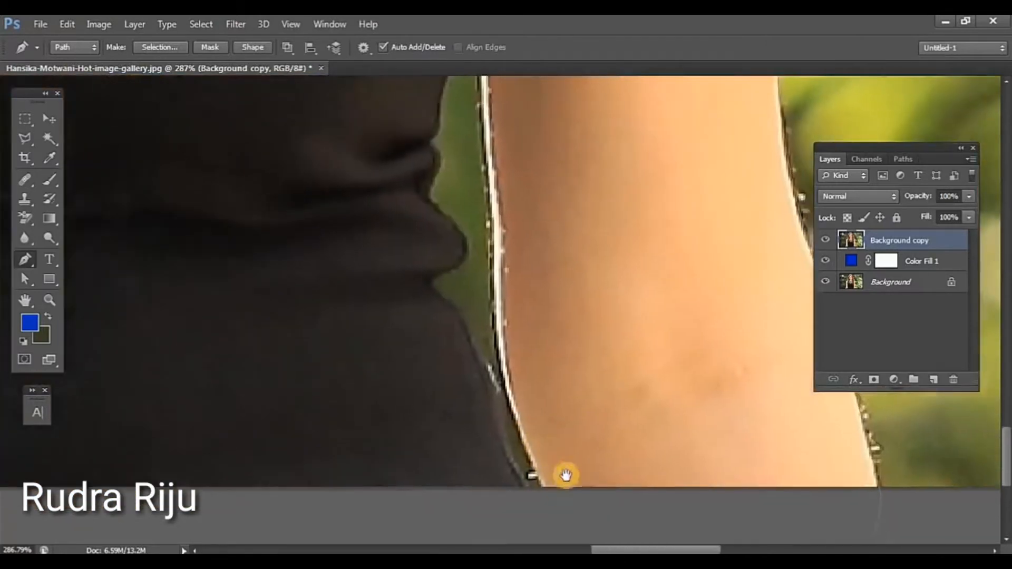
left_click(543, 488)
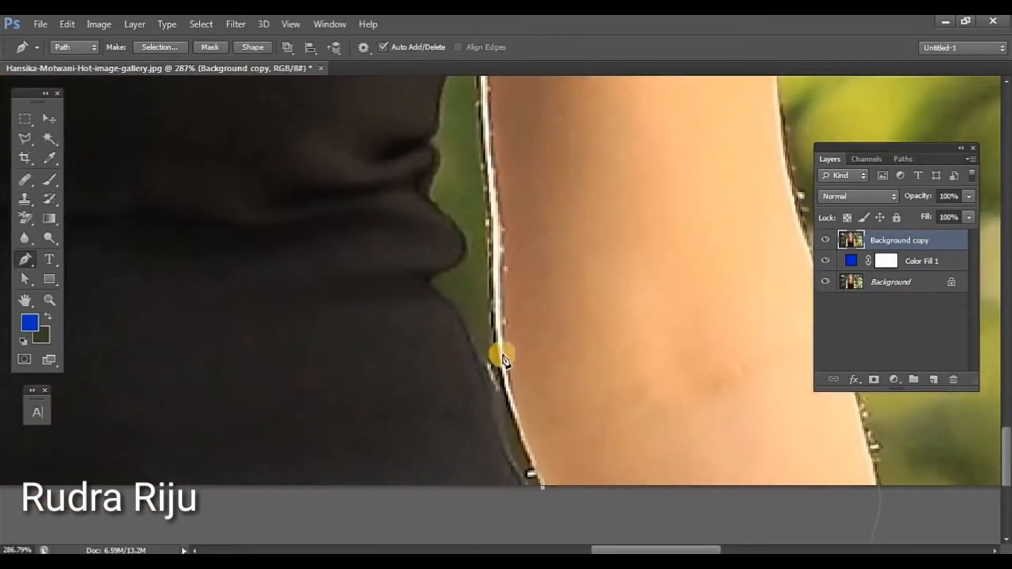
left_click(494, 274)
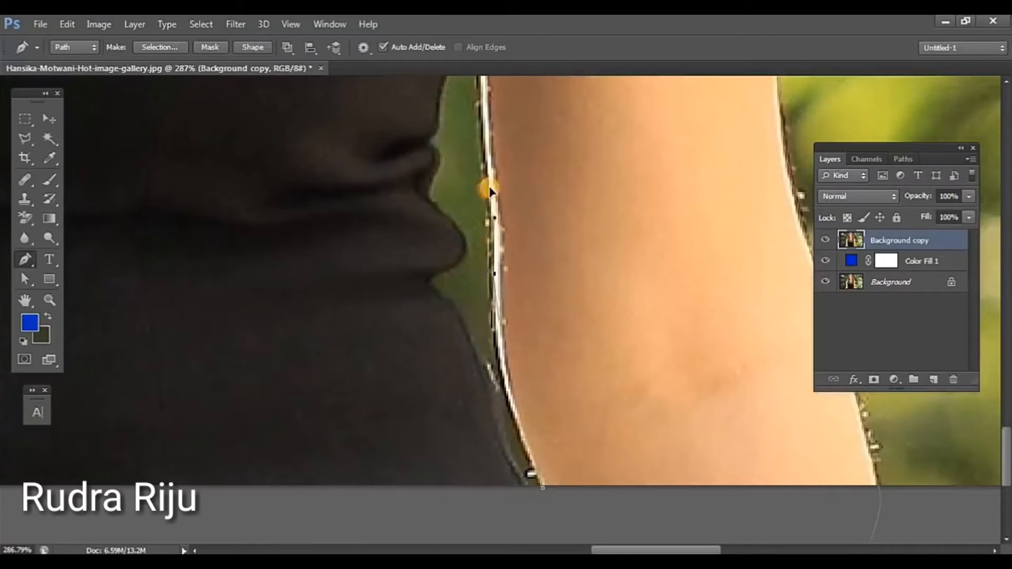
left_click_drag(499, 150, 498, 151)
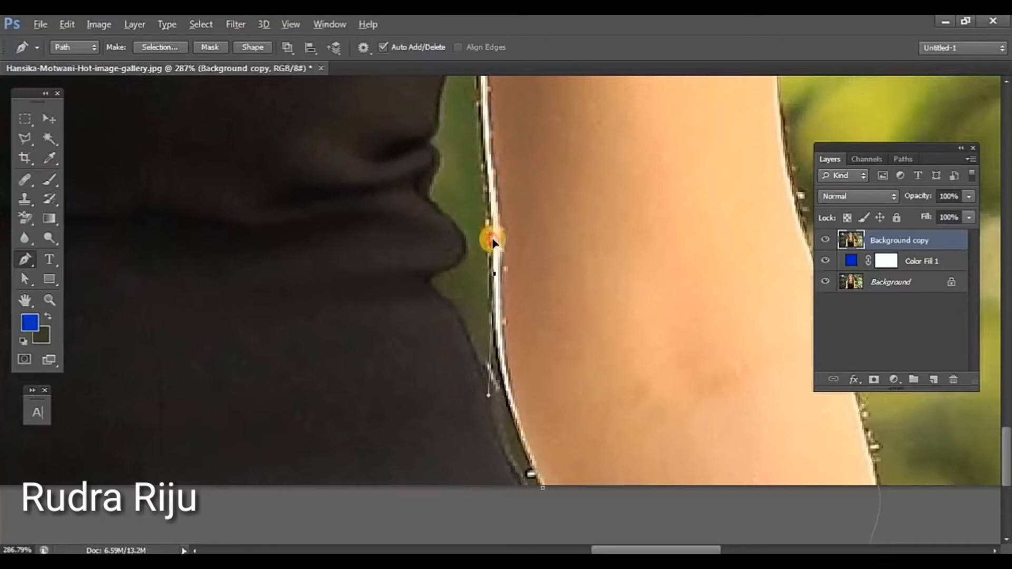
left_click_drag(525, 180, 548, 353)
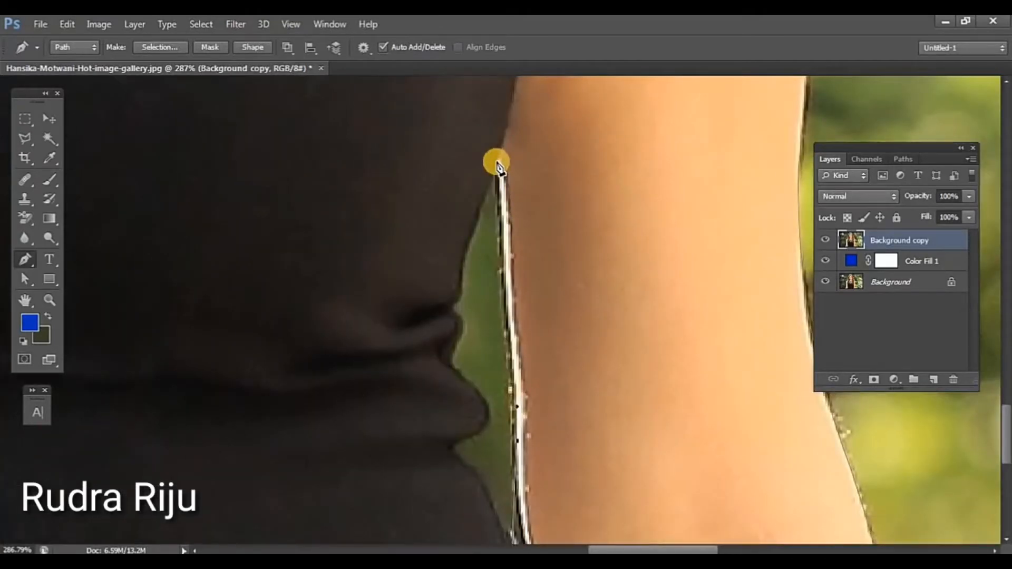
Step: Trace the dress's folded edge down the gap beside the right arm to the bottom of the image and close the path
left_click_drag(453, 355, 487, 409)
left_click_drag(472, 439, 451, 448)
left_click_drag(469, 467, 482, 483)
left_click_drag(503, 517, 490, 279)
left_click_drag(506, 339, 519, 389)
left_click_drag(538, 424, 547, 443)
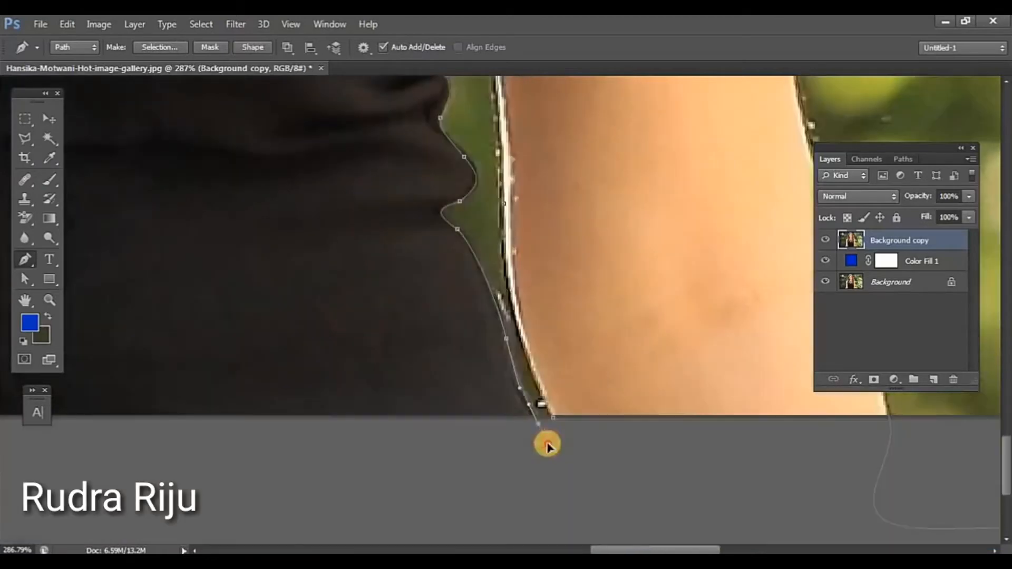
Step: Convert the paths to a new anti-aliased selection with a 0.5-pixel feather and delete the selected background from Background copy, leaving nothing selected
scroll(565, 438, "down", 5)
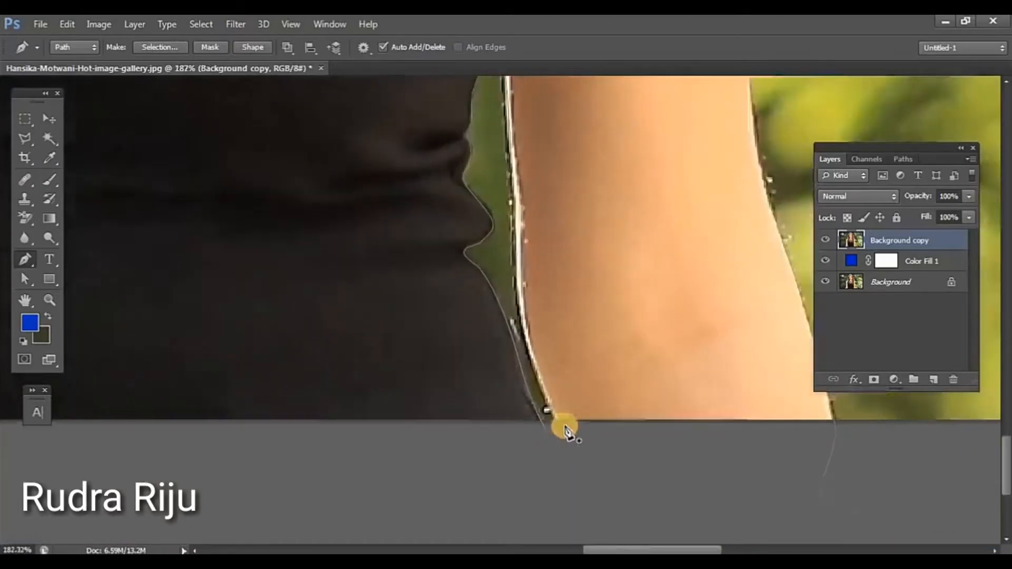
scroll(565, 428, "down", 5)
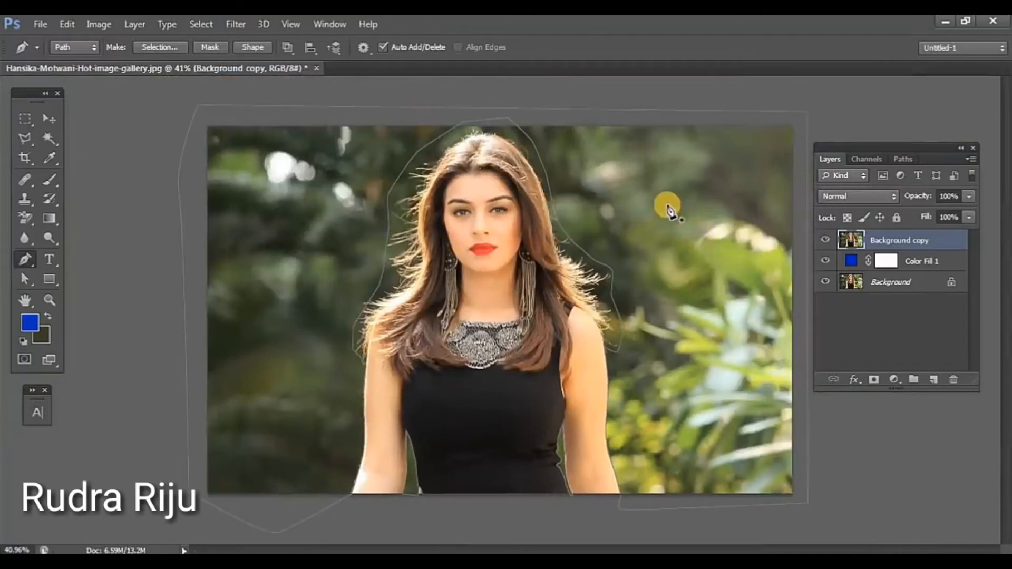
right_click(664, 205)
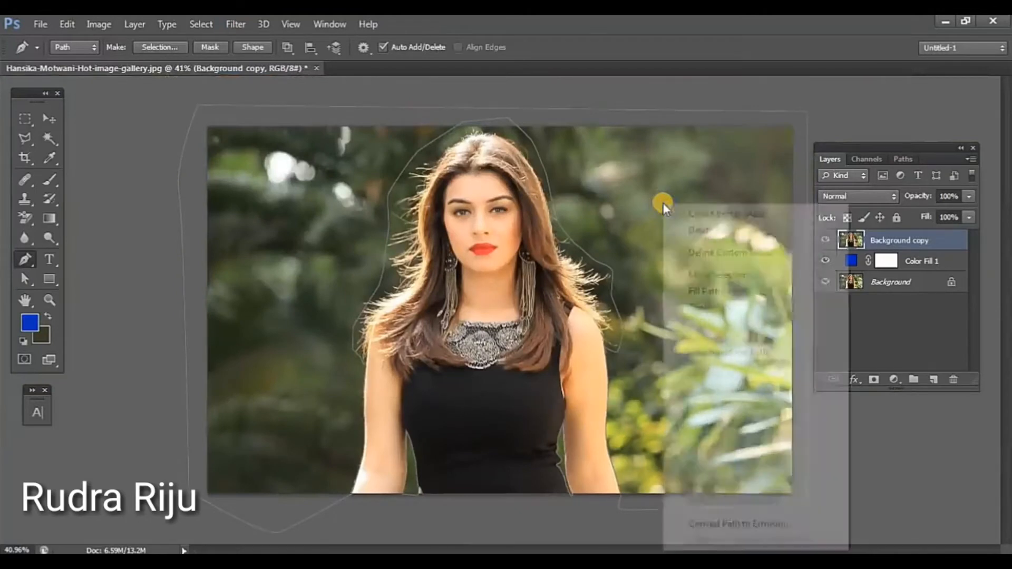
left_click(705, 275)
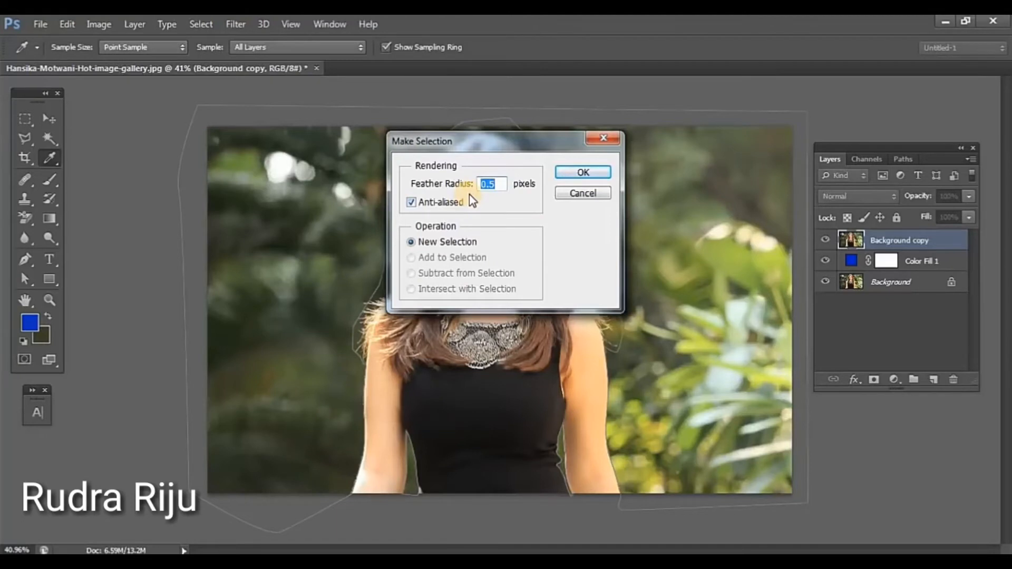
left_click(584, 173)
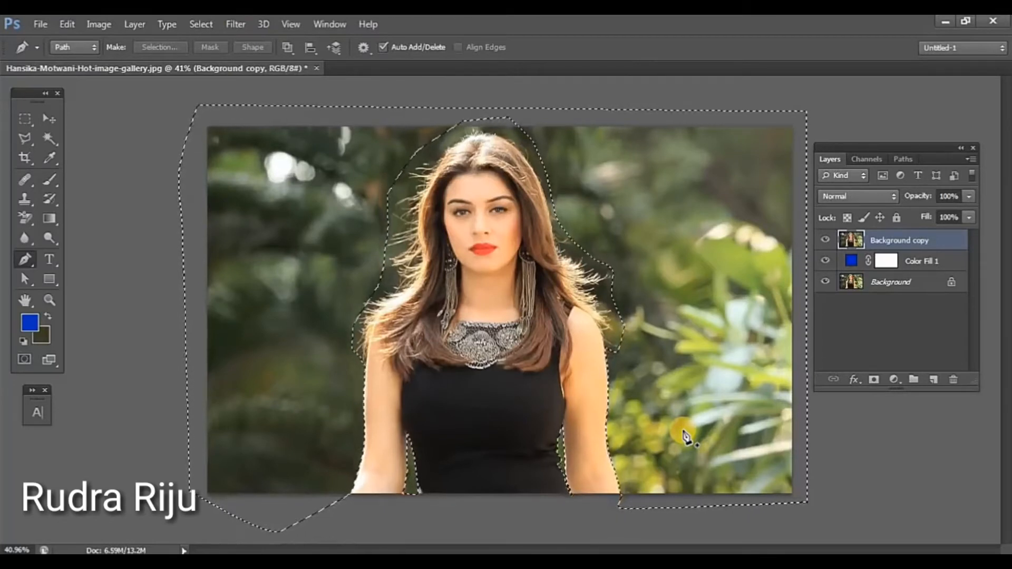
key("Delete")
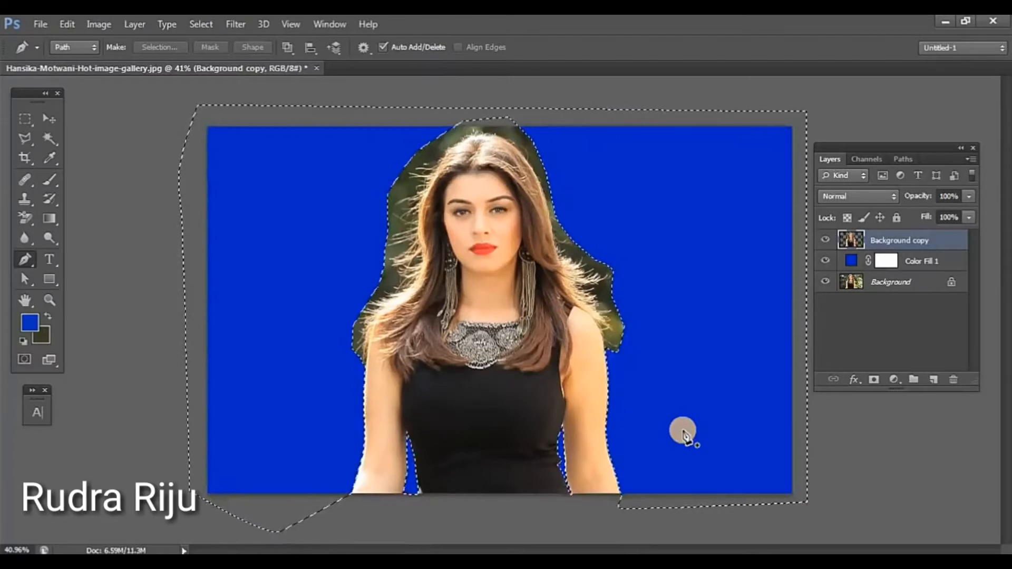
key("ctrl+d")
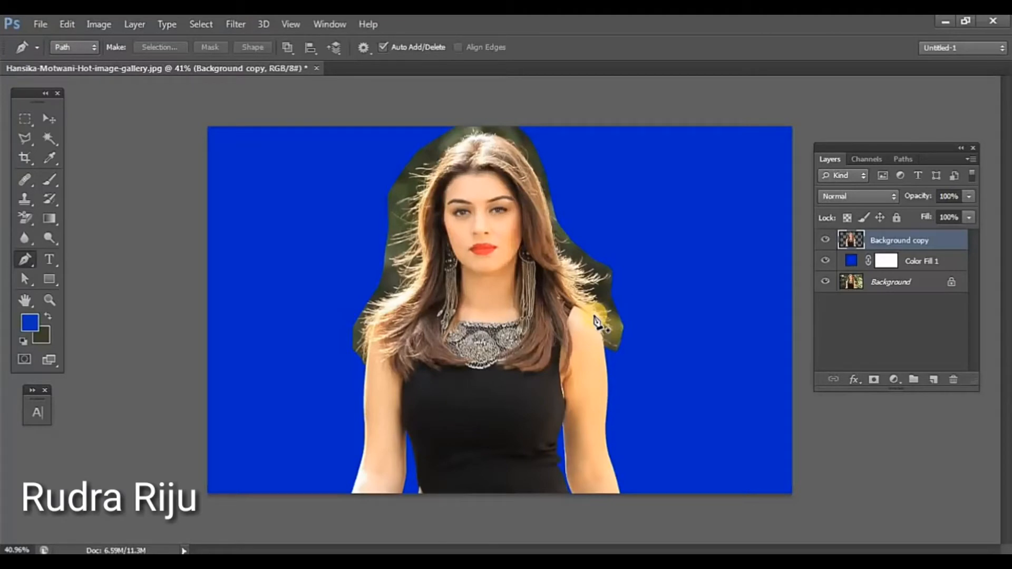
Step: Duplicate the Background layer and keep the duplicate hidden directly above Color Fill 1
scroll(485, 294, "up", 4)
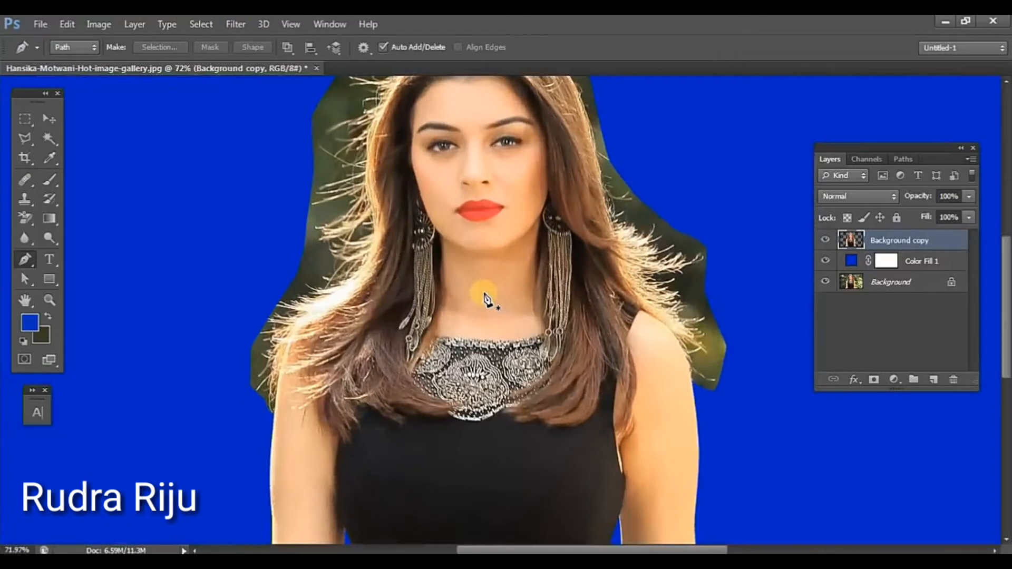
scroll(486, 300, "up", 2)
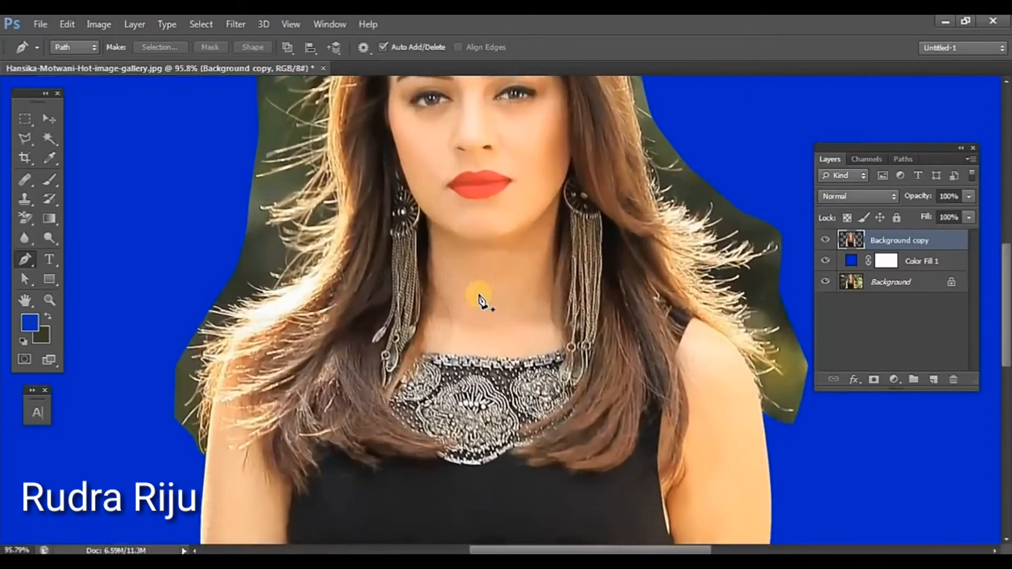
left_click(897, 282)
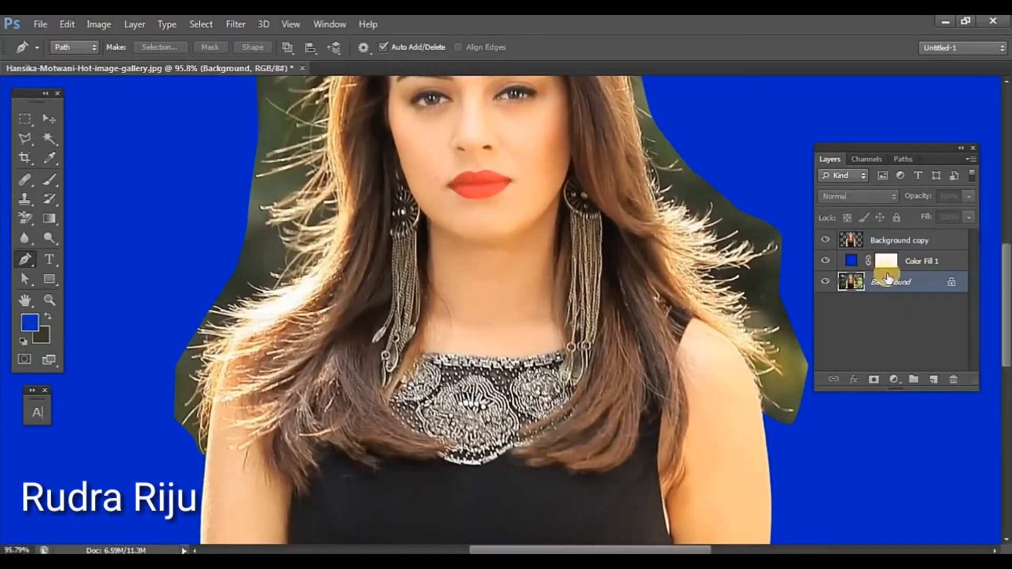
left_click_drag(888, 278, 930, 374)
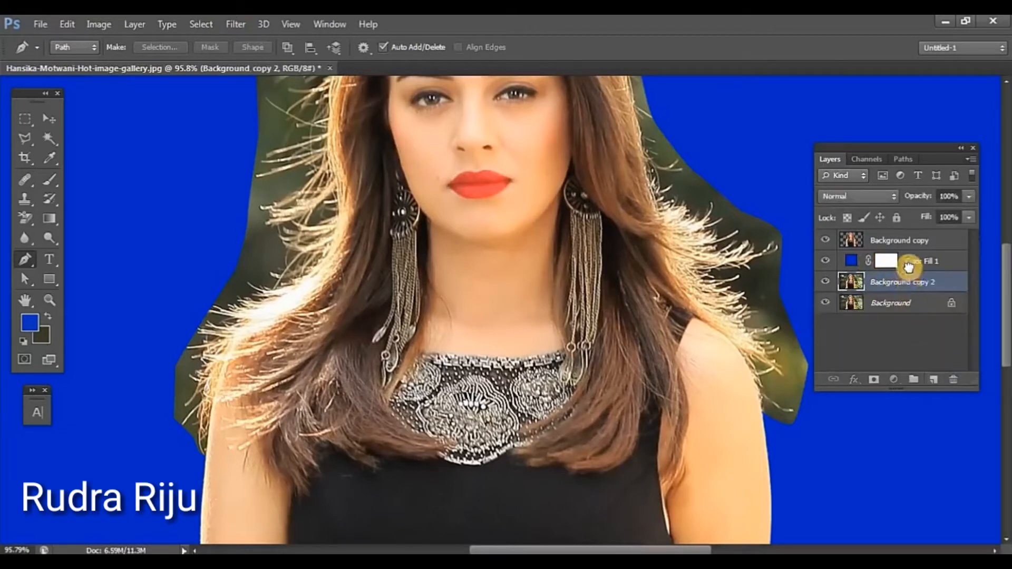
left_click_drag(906, 267, 906, 261)
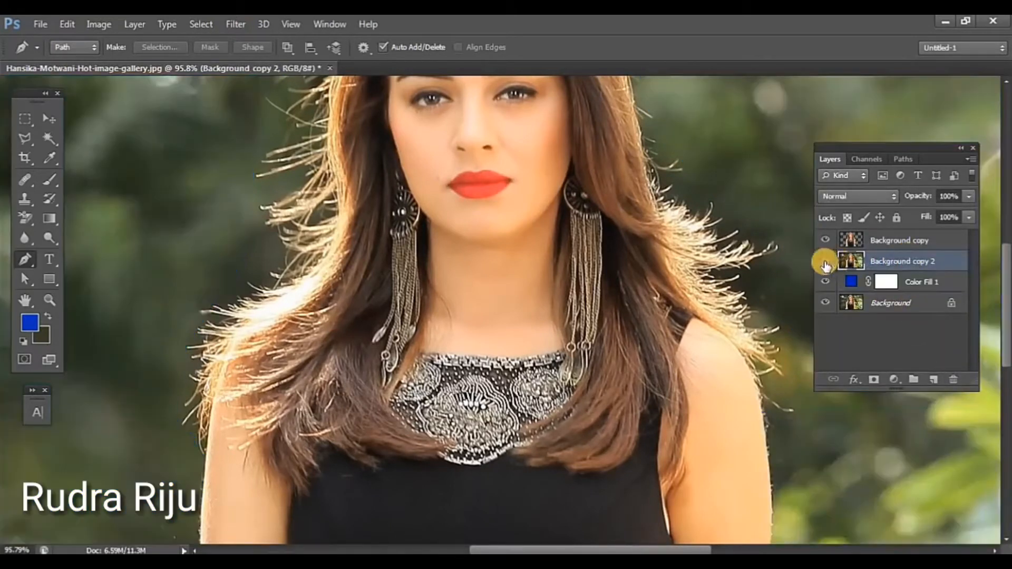
left_click(825, 262)
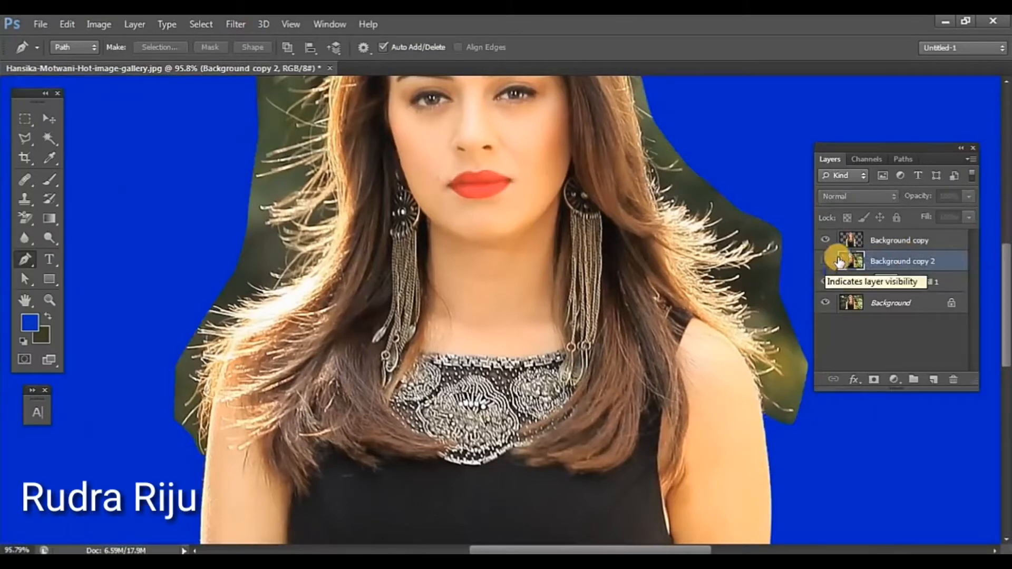
Step: Activate the Background Eraser tool on the Background copy layer
left_click(903, 247)
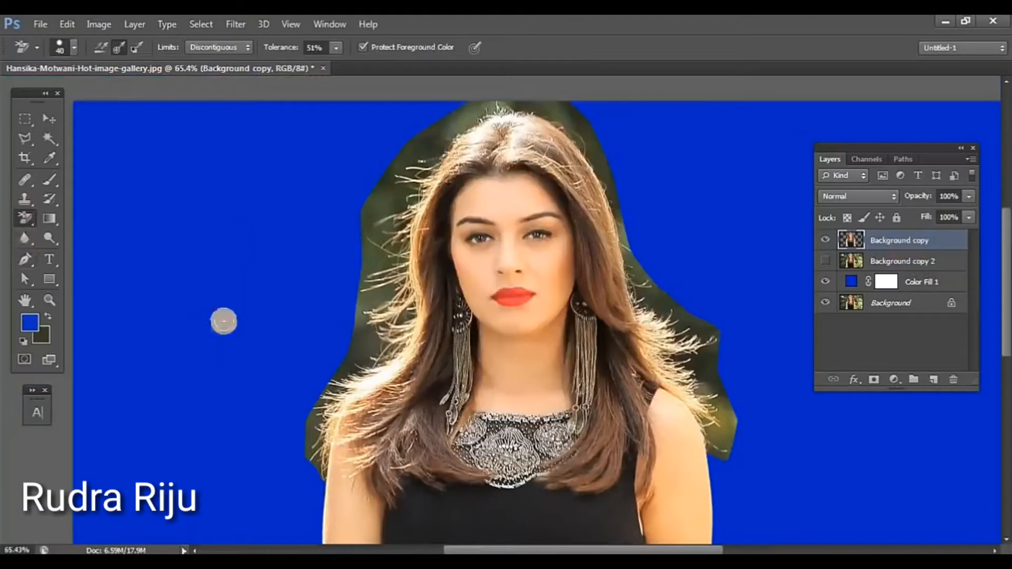
left_click(21, 226)
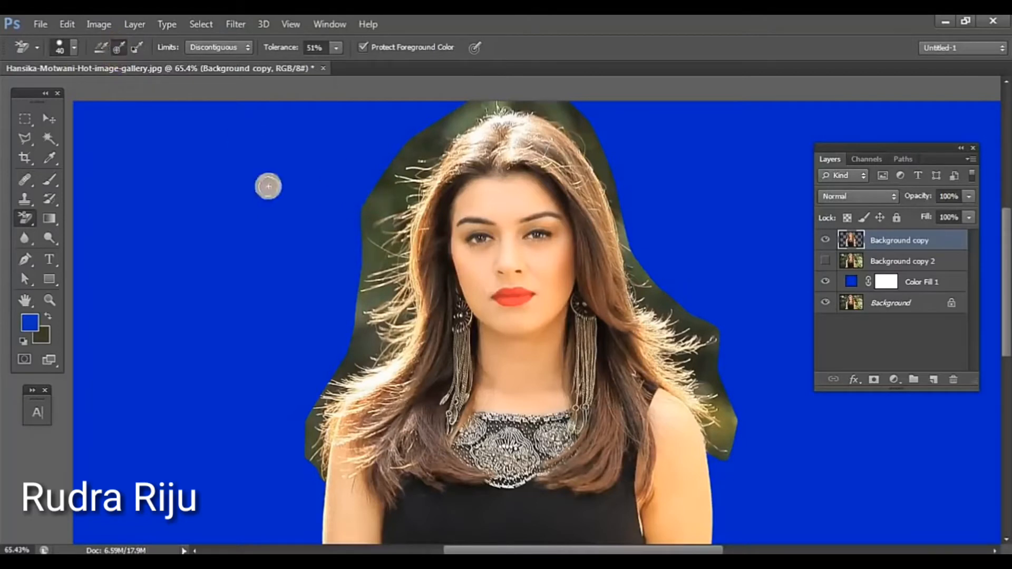
Step: Try erasing the green background beside the left side of the hair with Once sampling and with Continuous sampling, undoing each attempt
mouse_move(363, 214)
left_mouse_down()
mouse_move(389, 208)
mouse_move(390, 198)
mouse_move(370, 215)
mouse_move(387, 164)
mouse_move(387, 186)
mouse_move(402, 200)
mouse_move(416, 181)
mouse_move(373, 210)
left_mouse_up()
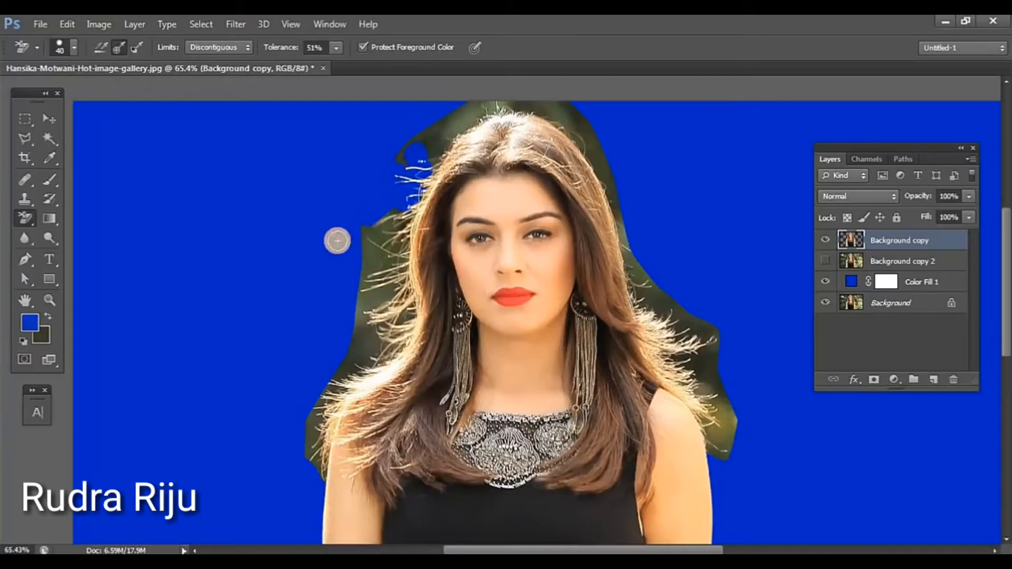
key("ctrl+z")
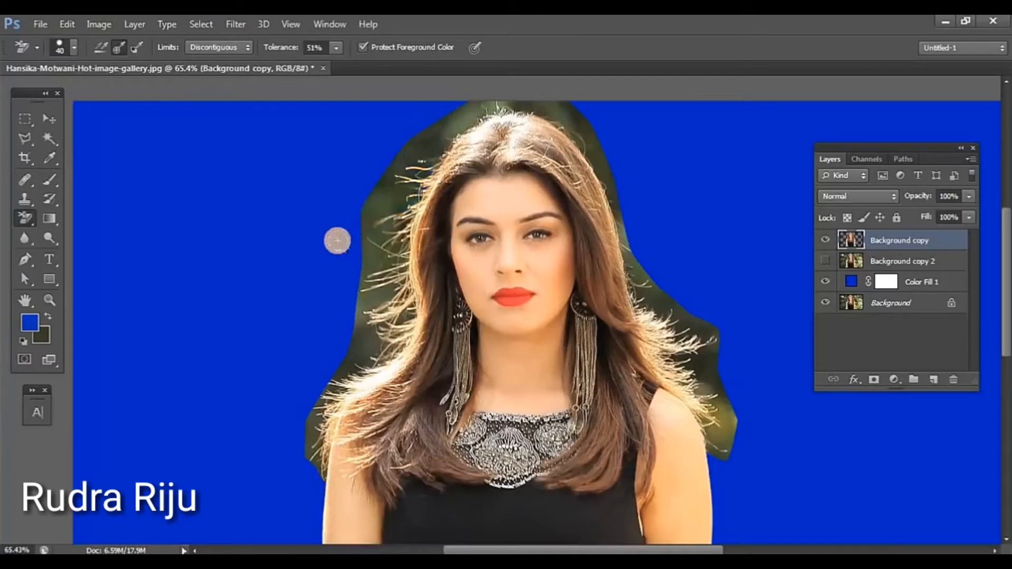
left_click(102, 48)
mouse_move(388, 203)
left_mouse_down()
mouse_move(388, 224)
mouse_move(402, 199)
mouse_move(400, 230)
mouse_move(391, 216)
mouse_move(368, 218)
mouse_move(389, 208)
mouse_move(407, 170)
mouse_move(421, 194)
mouse_move(425, 169)
left_mouse_up()
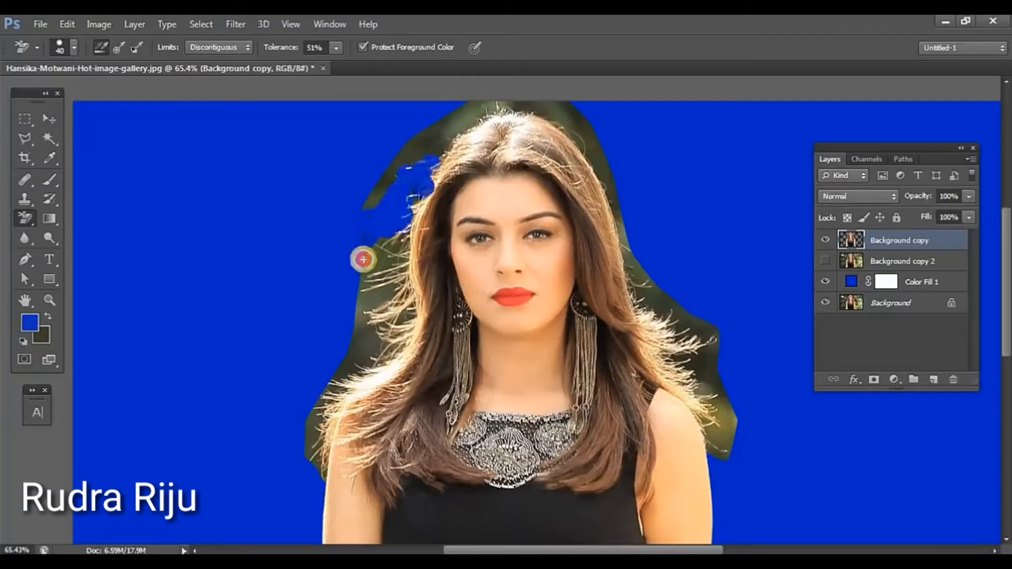
key("ctrl+z")
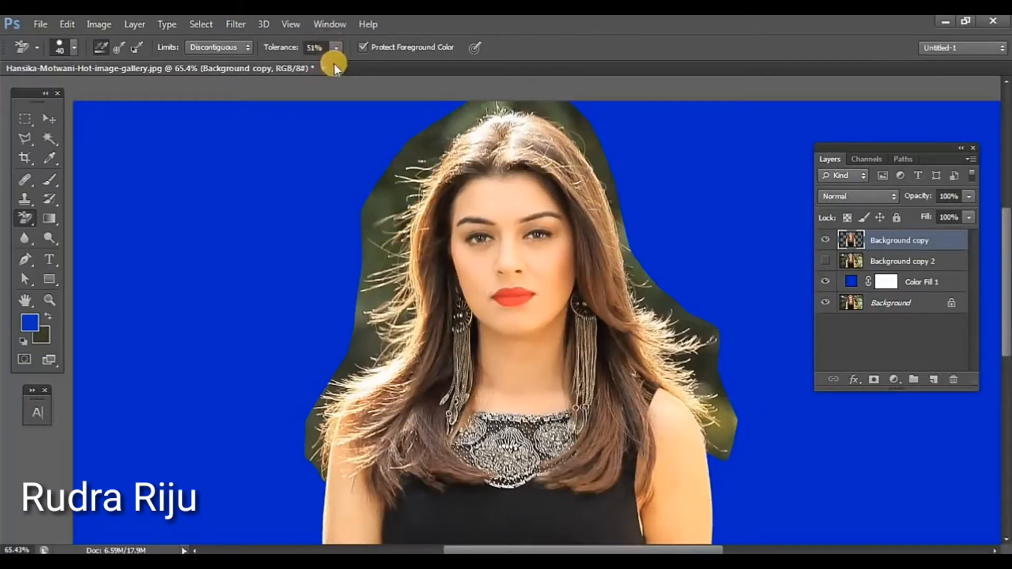
Step: Set the Background Eraser sampling to Once and set the background color to the green #3a472b sampled beside the hair
left_click(100, 44)
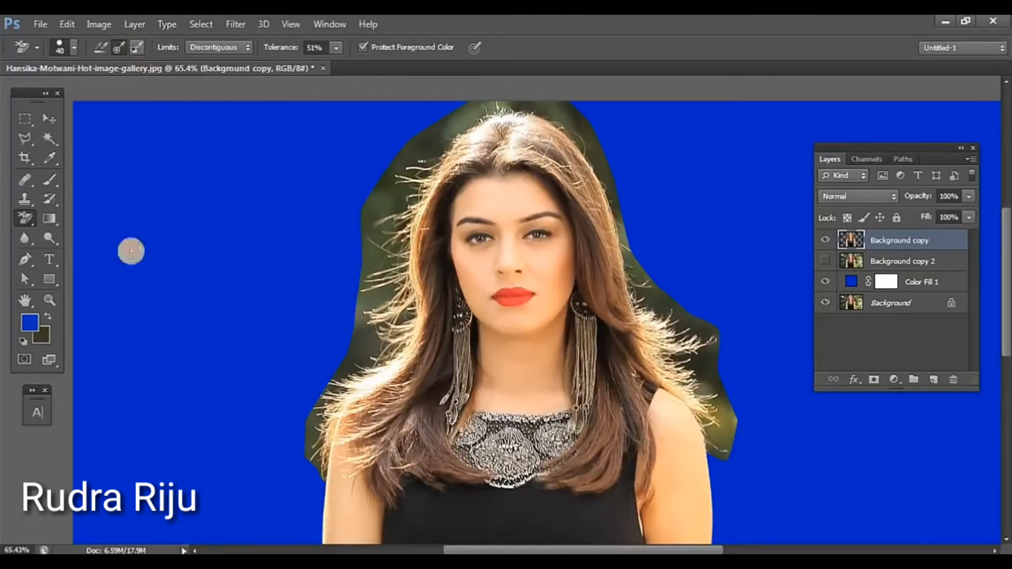
left_click(44, 339)
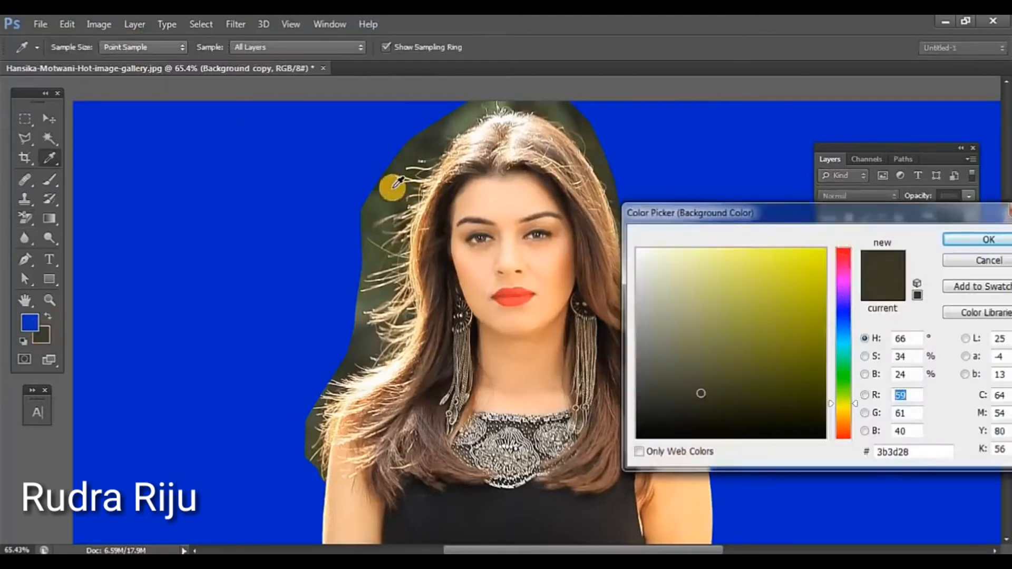
left_click(393, 186)
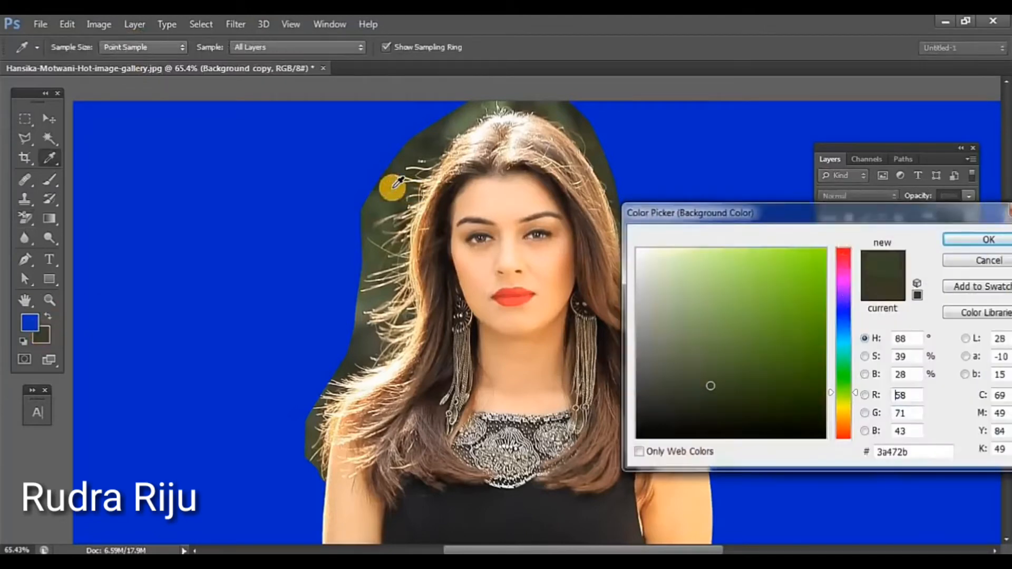
left_click(941, 241)
key("e")
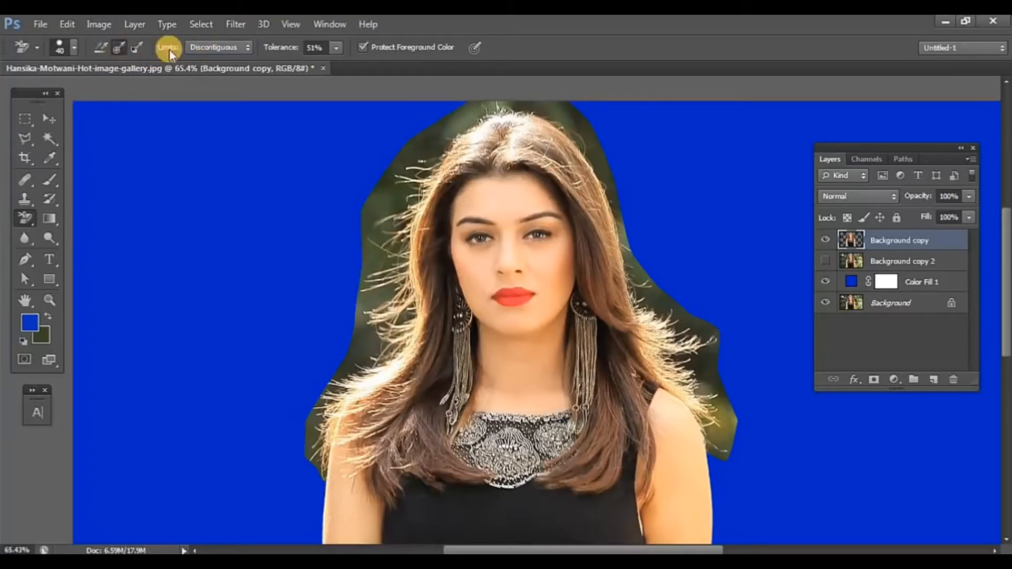
Step: Try erasing the green background across the left side of the hair with the eraser limits set to Discontiguous
left_click(227, 49)
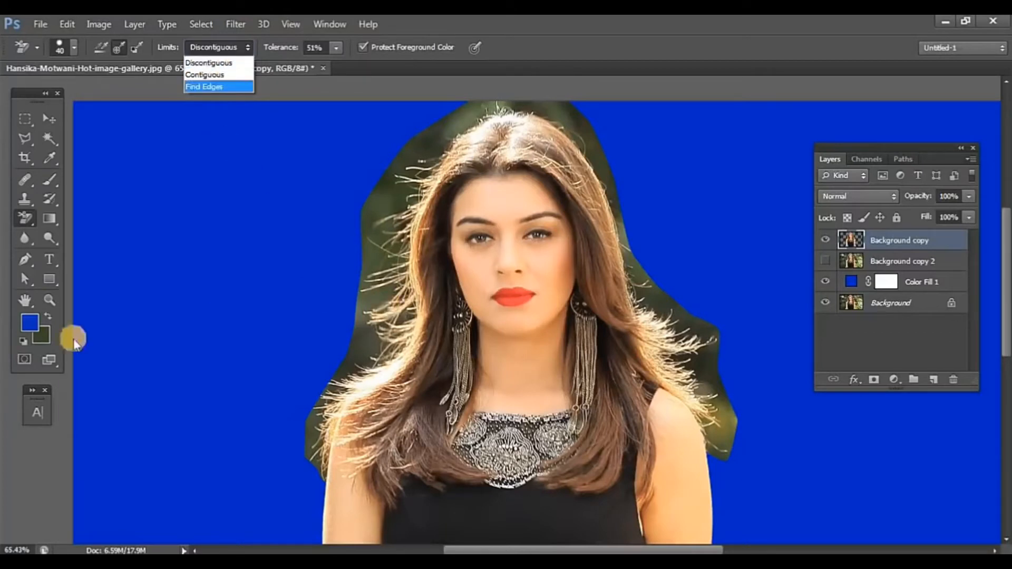
left_click(48, 305)
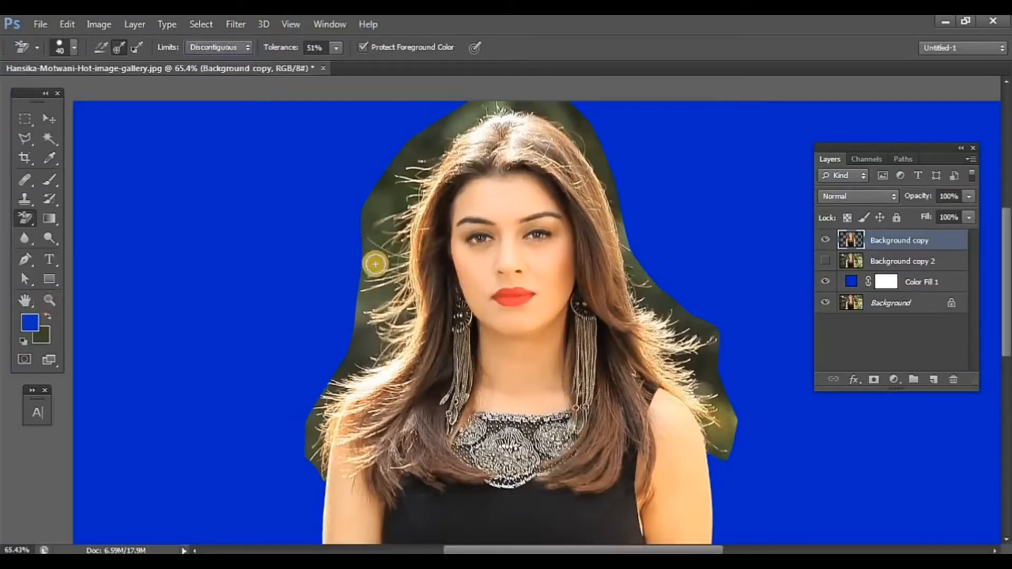
left_click(49, 299)
left_click_drag(399, 245, 456, 247)
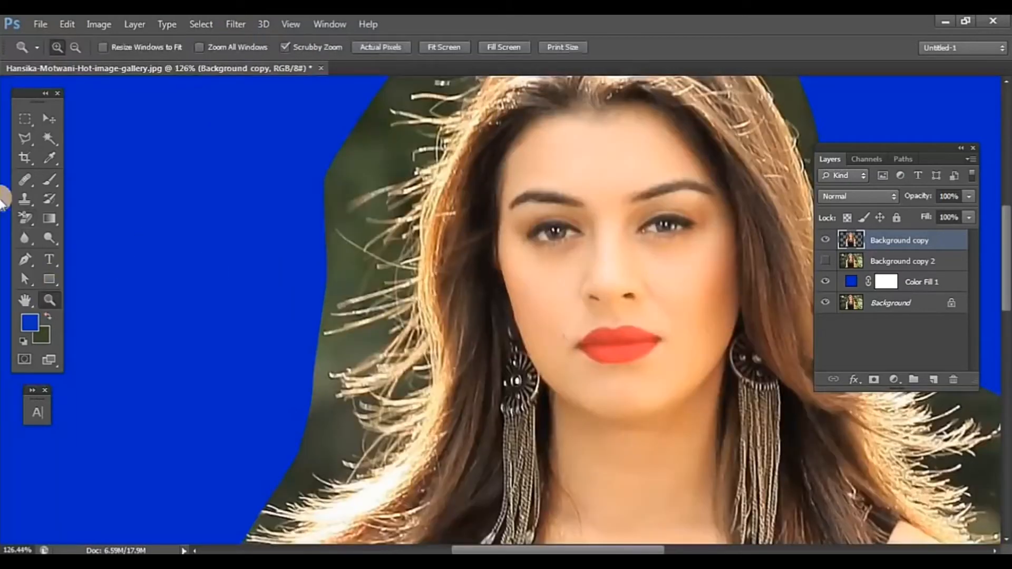
left_click(23, 216)
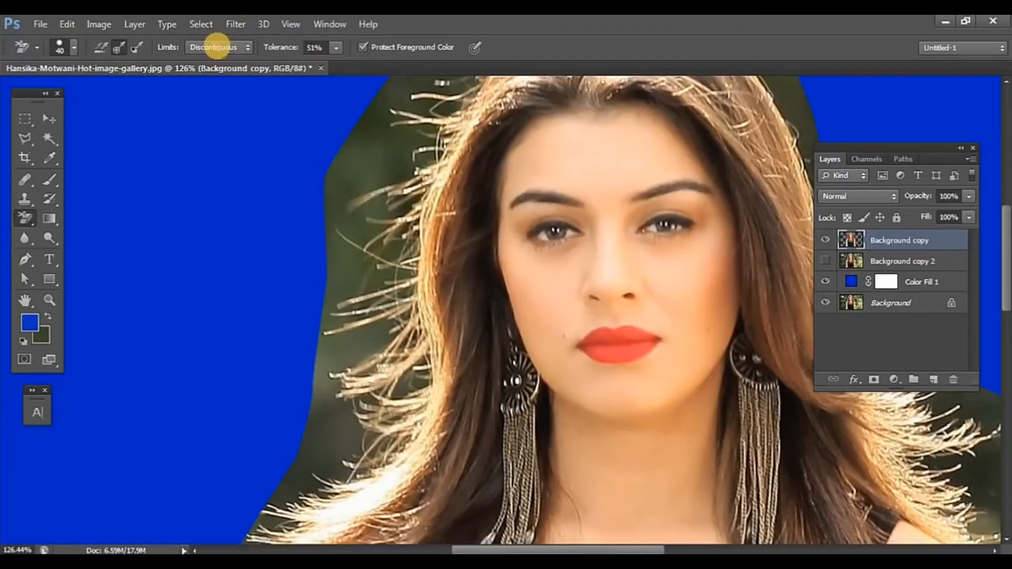
left_click(217, 47)
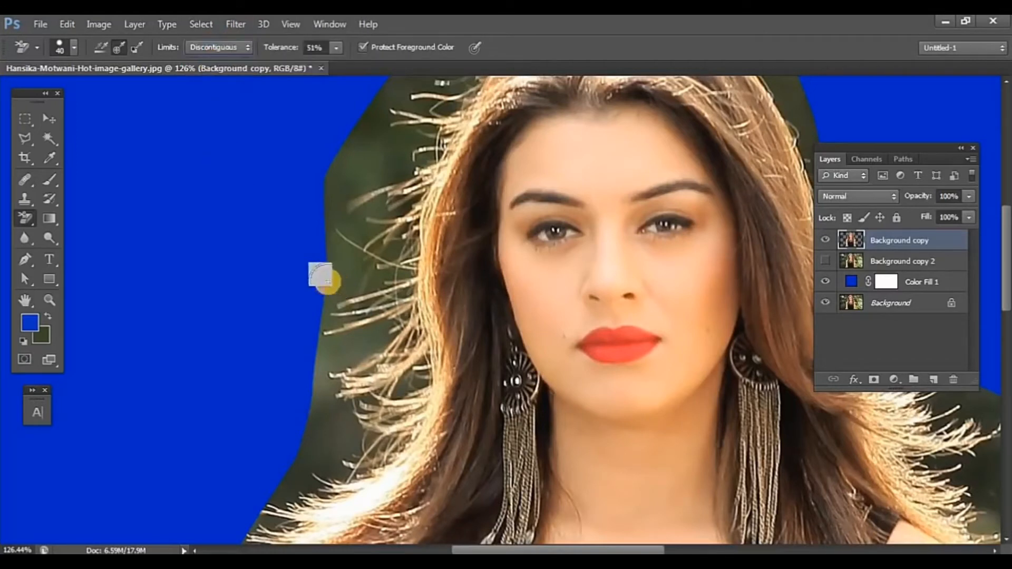
mouse_move(327, 270)
left_mouse_down()
mouse_move(354, 253)
mouse_move(444, 211)
mouse_move(438, 218)
mouse_move(482, 179)
mouse_move(415, 228)
mouse_move(544, 136)
left_mouse_up()
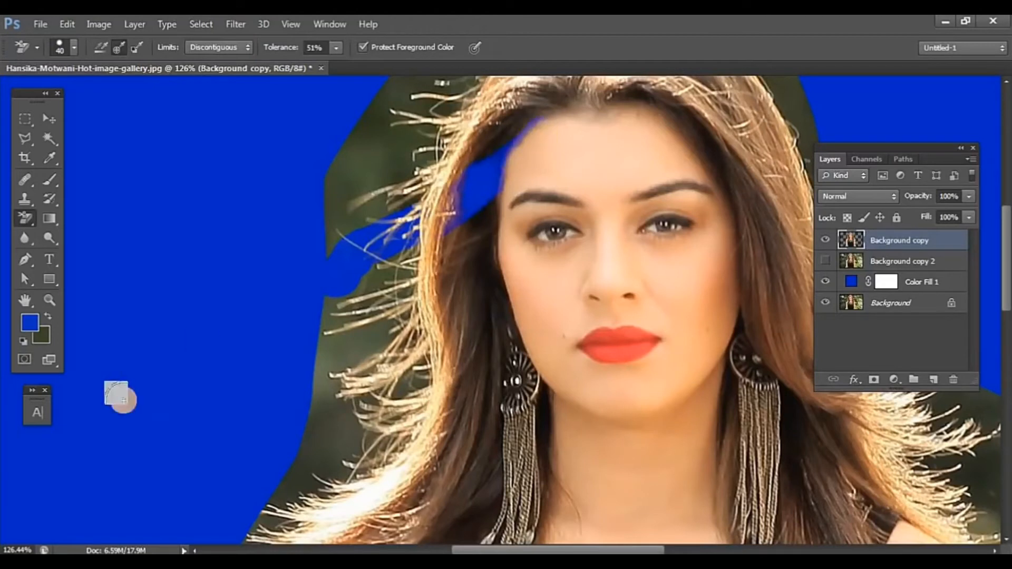
Step: Try erasing two patches of green beside the left hair strands with Contiguous limits, then undo both strokes
left_click(219, 48)
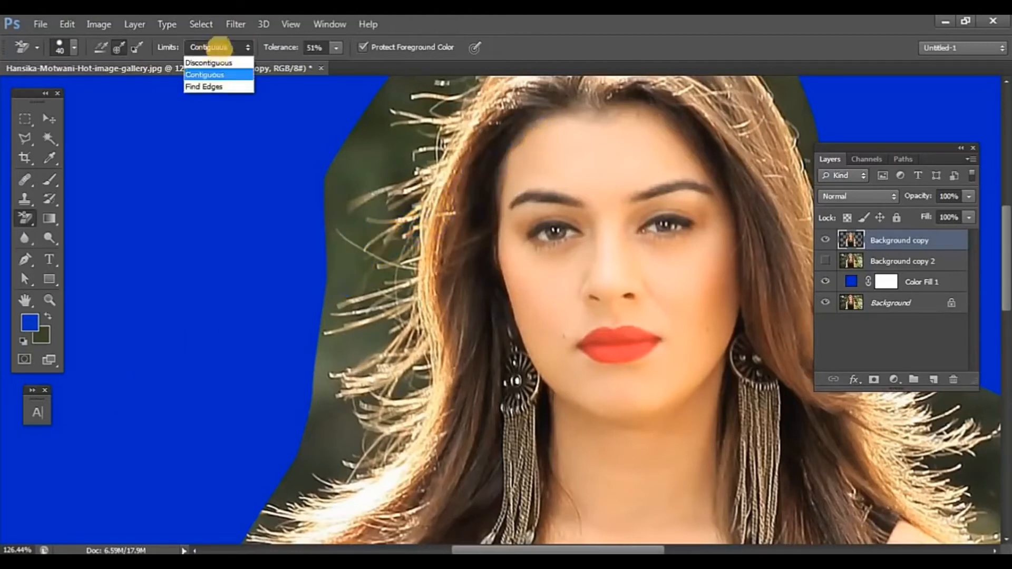
left_click(207, 74)
mouse_move(343, 277)
left_mouse_down()
mouse_move(436, 192)
mouse_move(437, 205)
left_mouse_up()
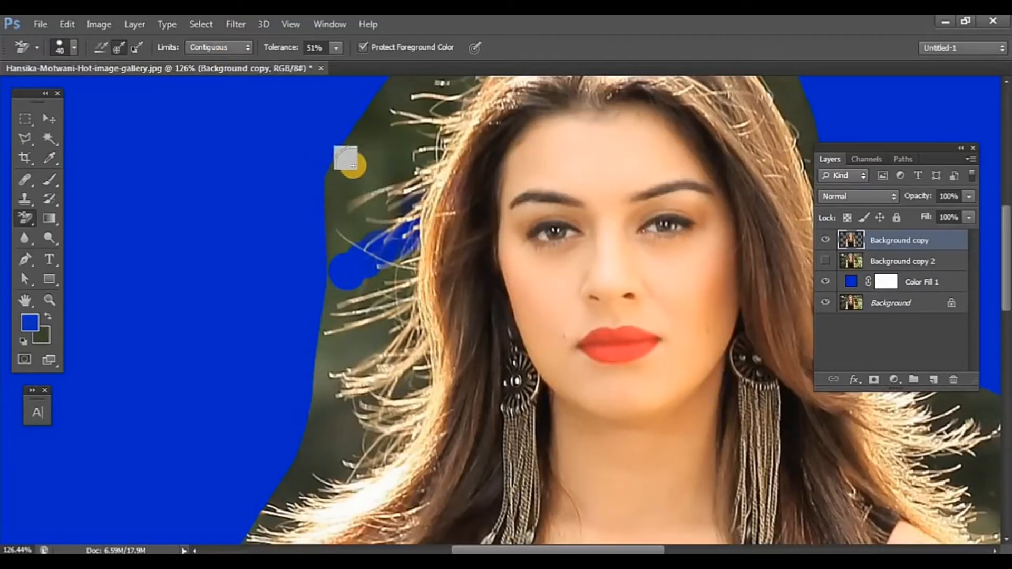
mouse_move(353, 165)
left_mouse_down()
mouse_move(416, 136)
mouse_move(410, 119)
mouse_move(438, 127)
mouse_move(440, 115)
mouse_move(410, 111)
mouse_move(403, 134)
mouse_move(437, 106)
mouse_move(418, 129)
mouse_move(434, 108)
mouse_move(384, 120)
left_mouse_up()
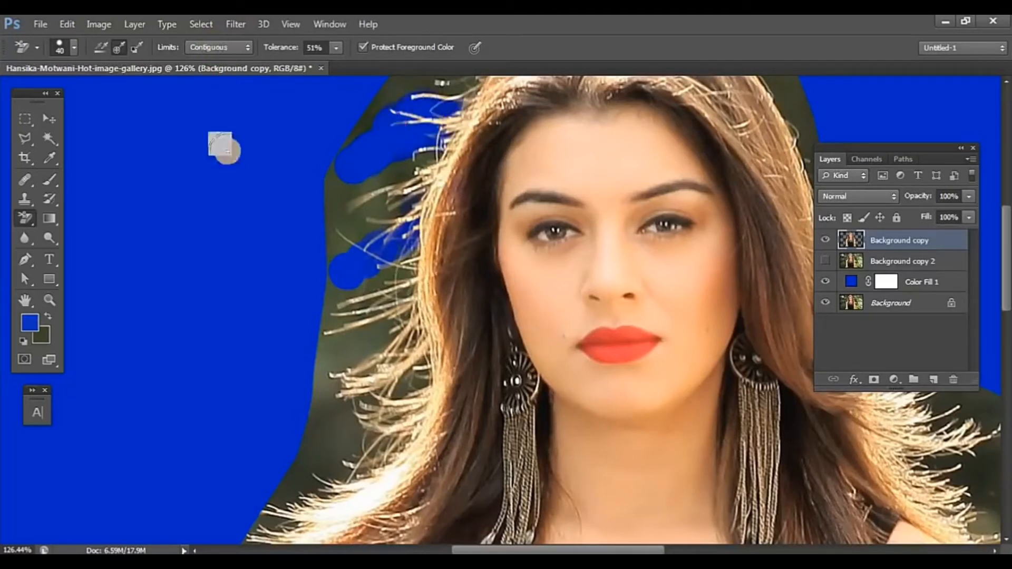
key("ctrl+z")
key("ctrl+alt+z")
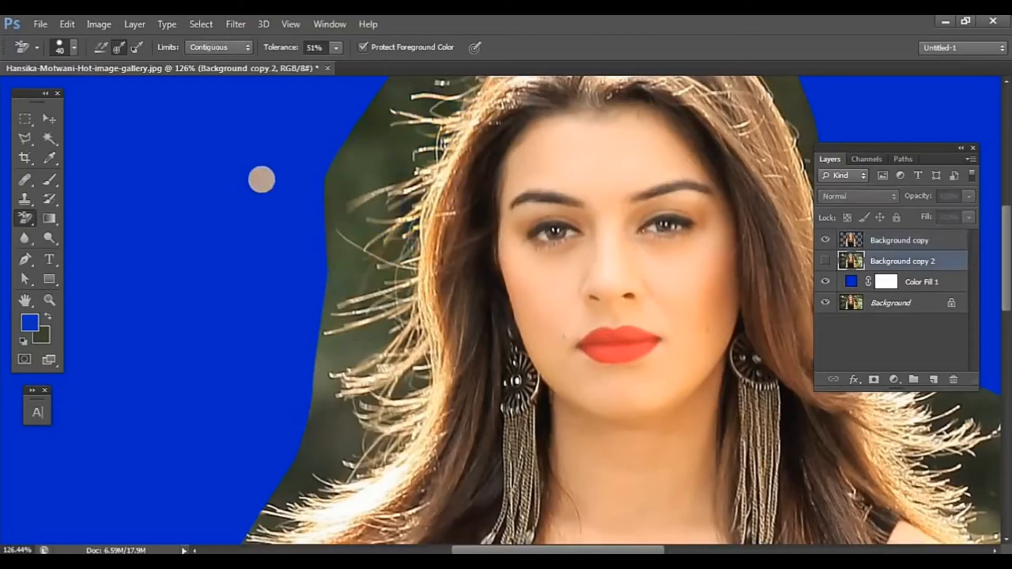
Step: Try erasing the green background beside the left hair strands with Find Edges limits and inspect the strand edges
left_click(218, 49)
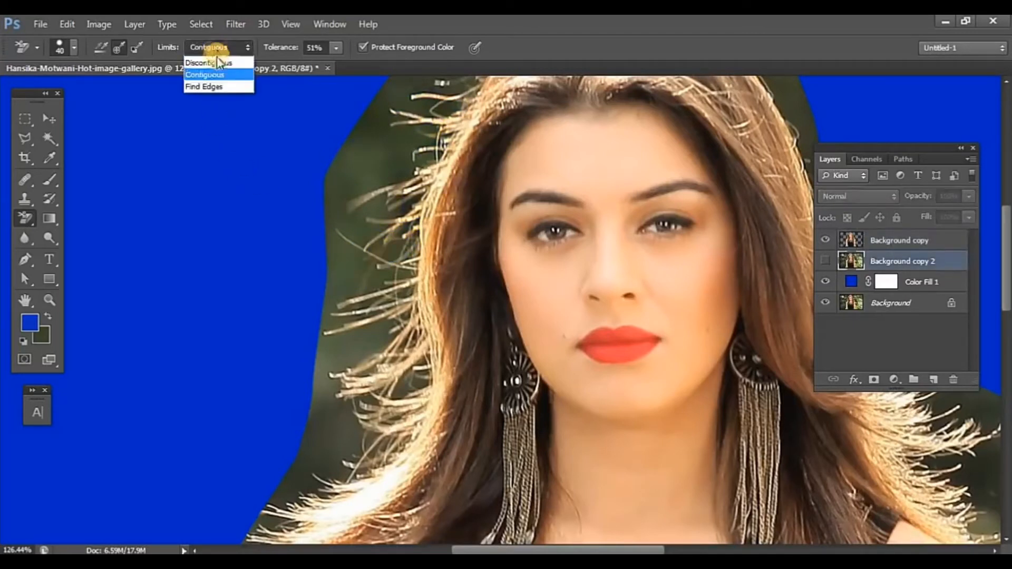
left_click(198, 88)
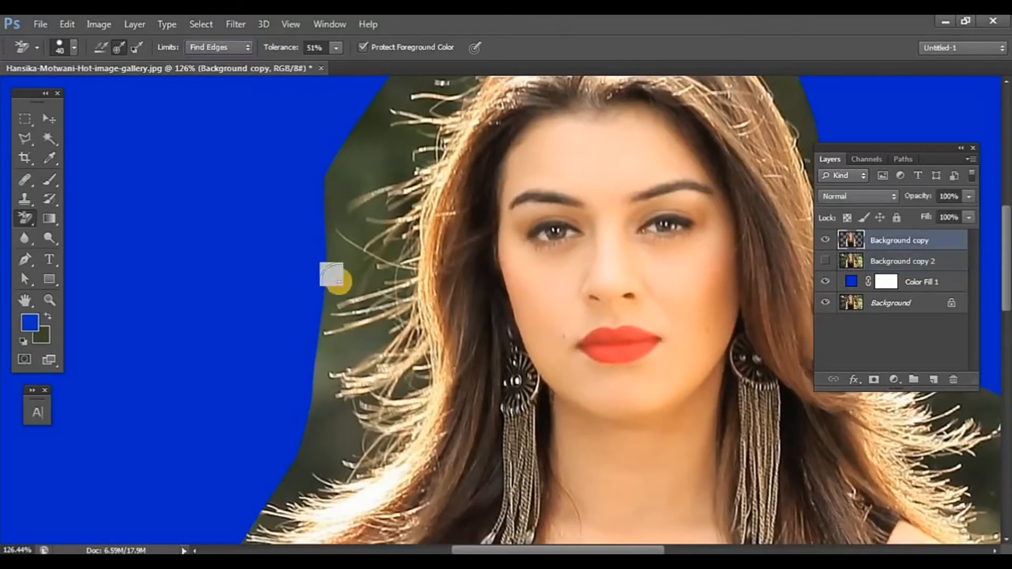
mouse_move(341, 281)
left_mouse_down()
mouse_move(329, 296)
mouse_move(334, 271)
mouse_move(360, 258)
mouse_move(350, 262)
left_mouse_up()
scroll(350, 264, "up", 5)
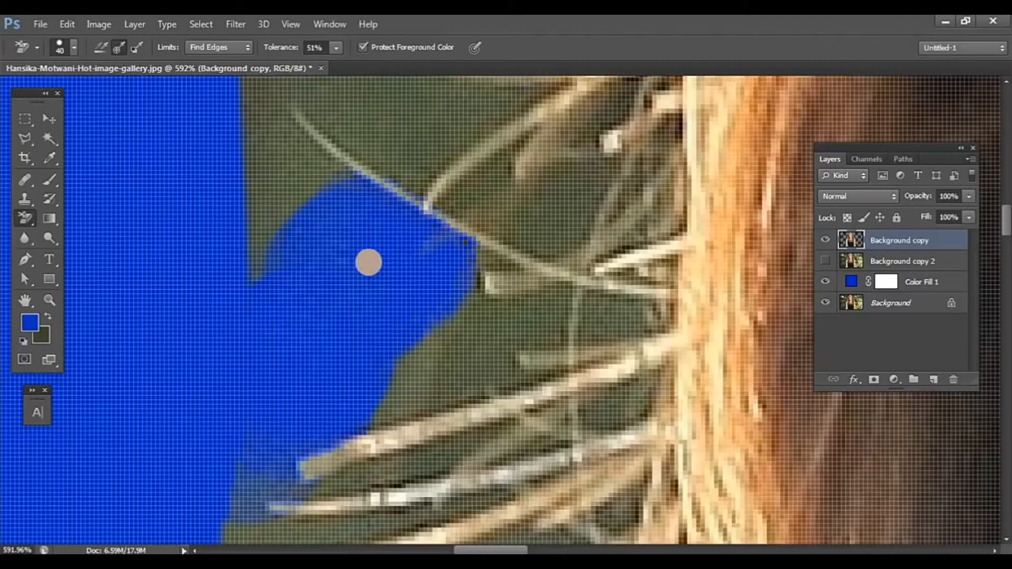
scroll(369, 262, "down", 5)
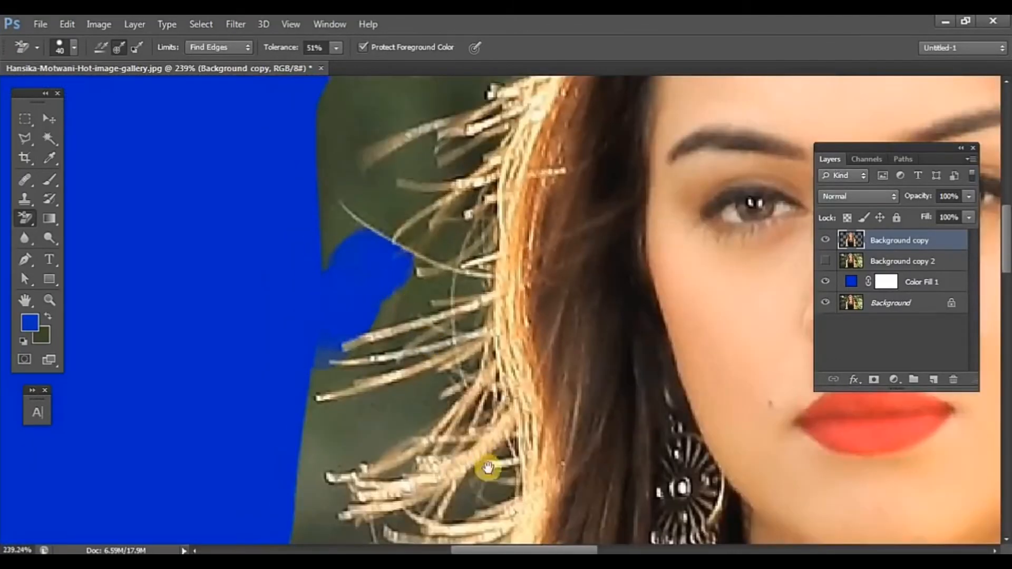
left_click_drag(487, 468, 456, 359)
left_click_drag(468, 493, 440, 158)
left_click_drag(501, 425, 601, 185)
left_click_drag(626, 400, 655, 400)
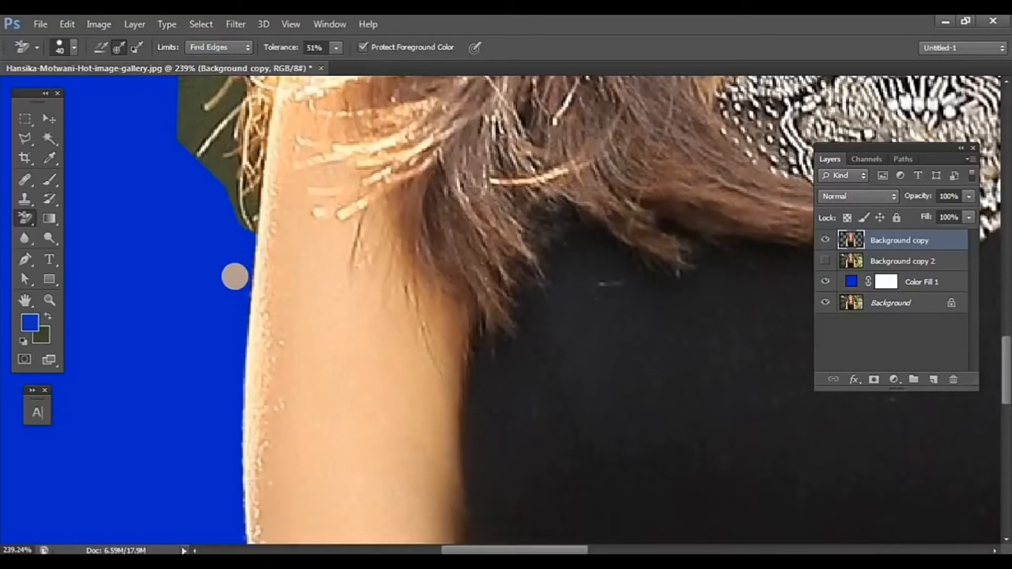
key("ctrl+0")
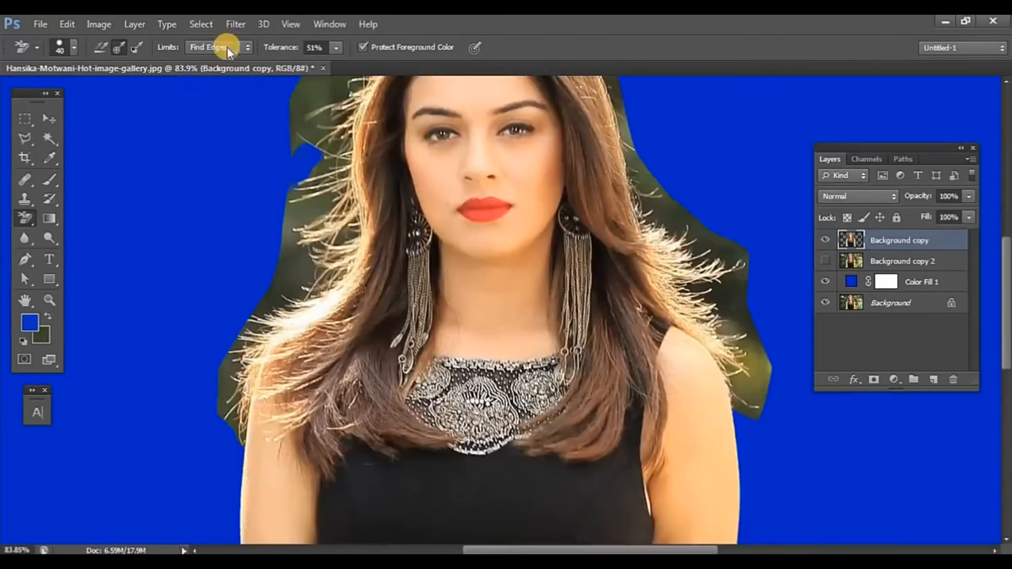
Step: Set the eraser limits to Contiguous and undo the Find Edges erasing
left_click(227, 47)
left_click(229, 77)
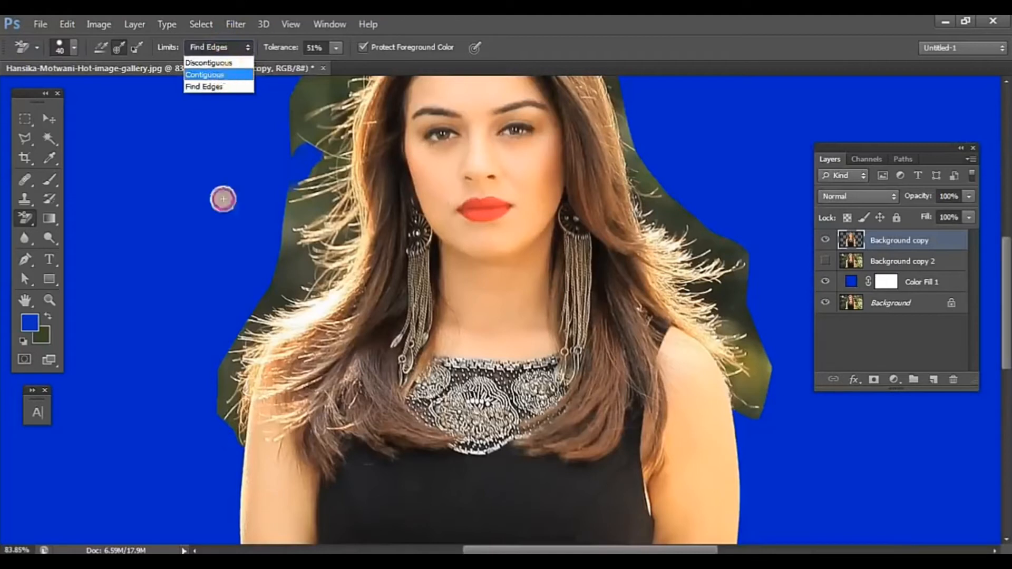
key("ctrl+z")
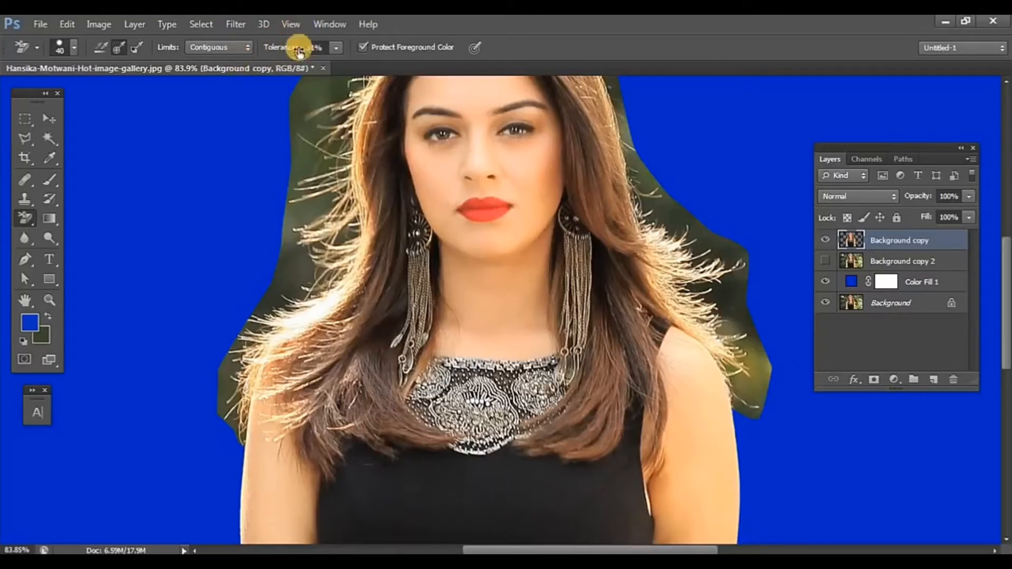
Step: Try erasing the green beside the left hair strands at 15% and at 39% tolerance, undoing each attempt
left_click(336, 46)
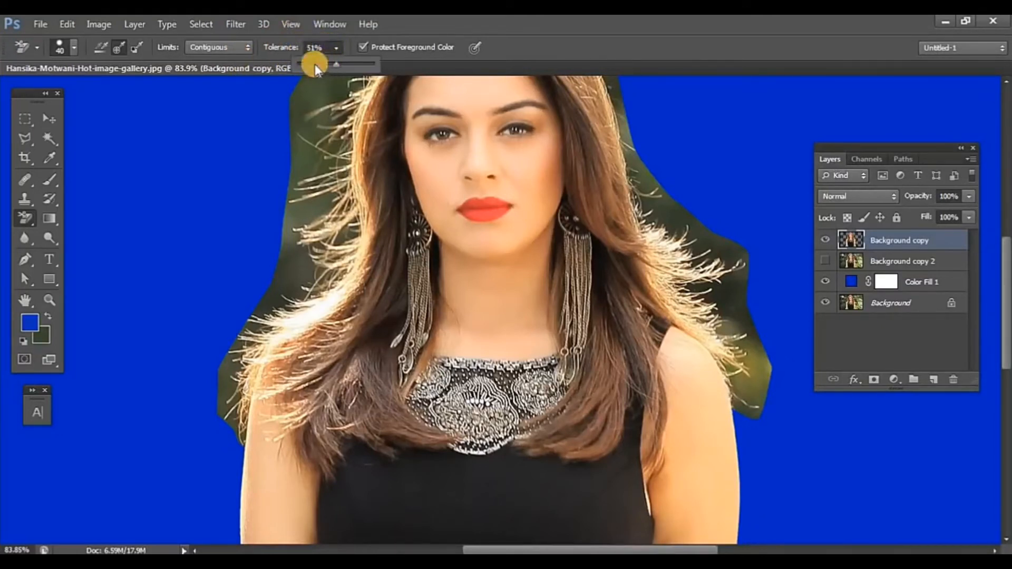
left_click_drag(315, 64, 308, 64)
mouse_move(277, 200)
left_mouse_down()
mouse_move(291, 224)
mouse_move(281, 206)
mouse_move(298, 162)
mouse_move(279, 222)
left_mouse_up()
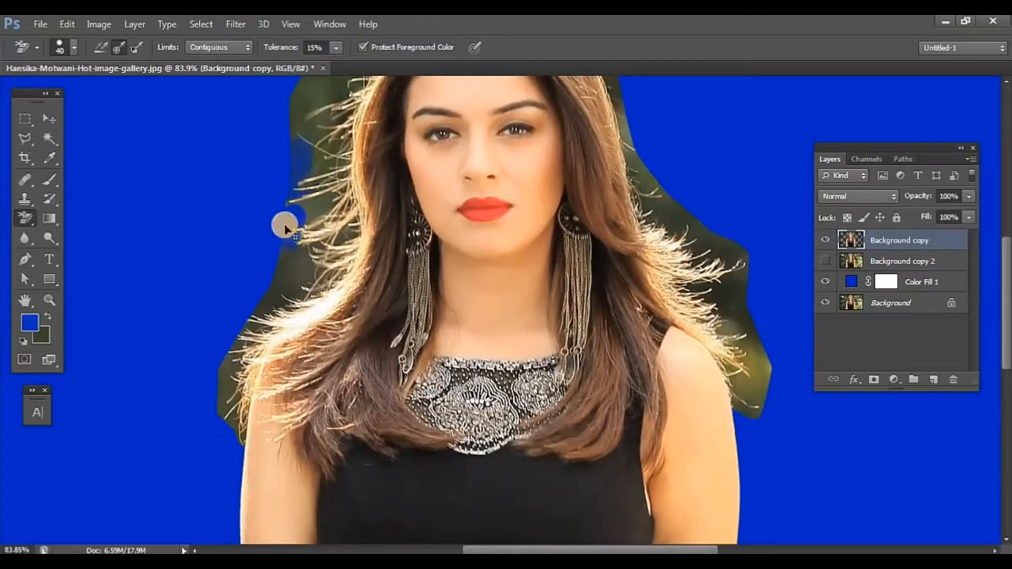
key("ctrl+z")
left_click(336, 48)
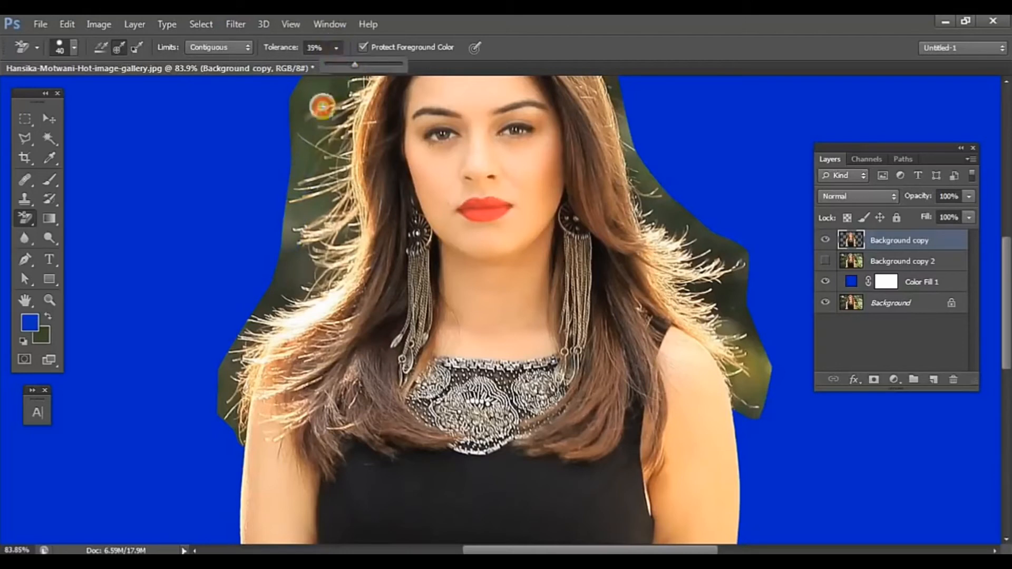
mouse_move(297, 166)
left_mouse_down()
mouse_move(313, 153)
mouse_move(303, 133)
mouse_move(298, 149)
mouse_move(292, 119)
mouse_move(302, 149)
mouse_move(293, 185)
mouse_move(305, 141)
mouse_move(272, 207)
left_mouse_up()
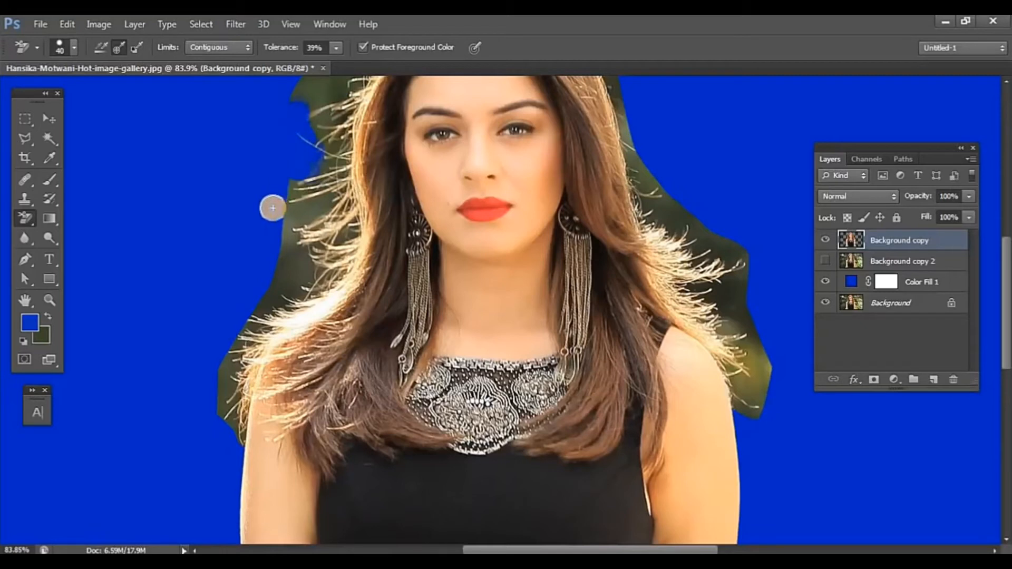
key("ctrl+z")
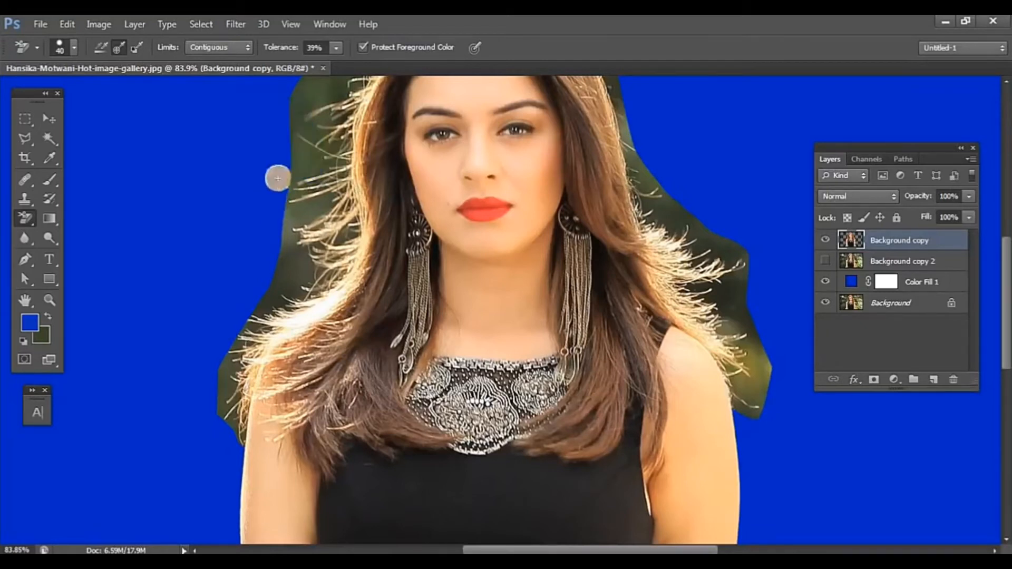
Step: Set the eraser tolerance to 50% and erase the green background around the hair ends above the left shoulder and beside the left earring
left_click(308, 86)
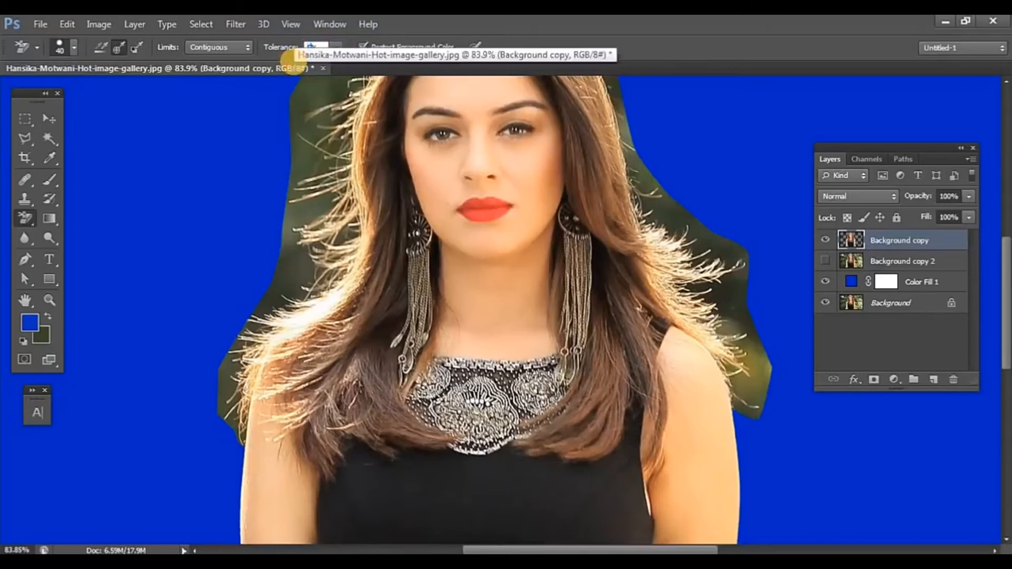
type("50")
key("Return")
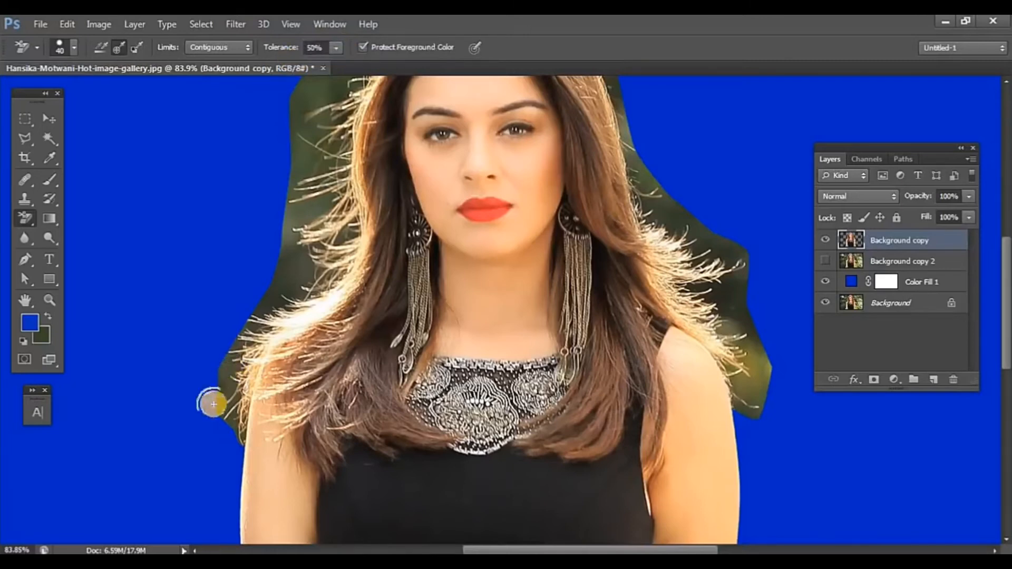
scroll(213, 404, "up", 5)
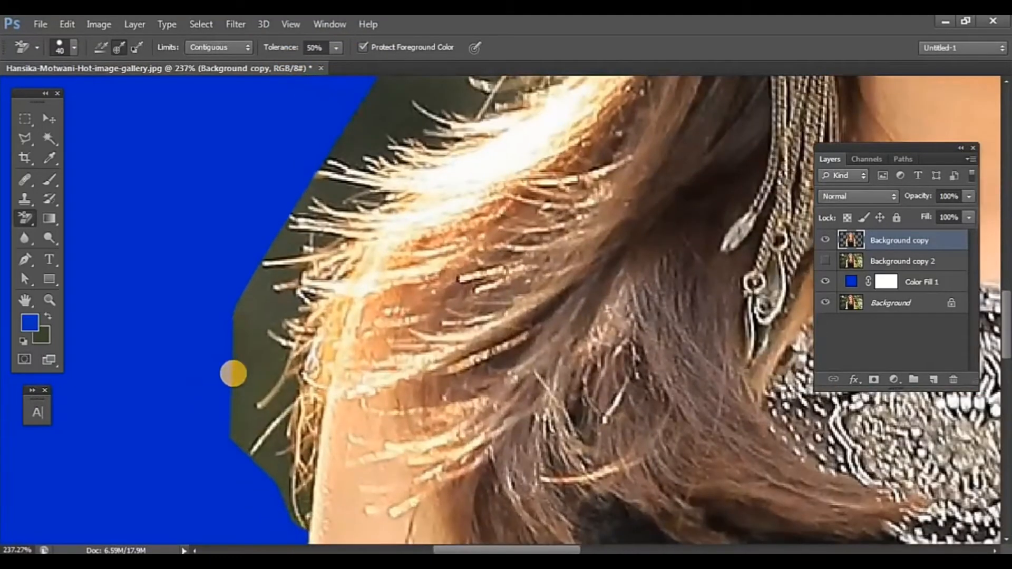
left_click_drag(308, 394, 333, 309)
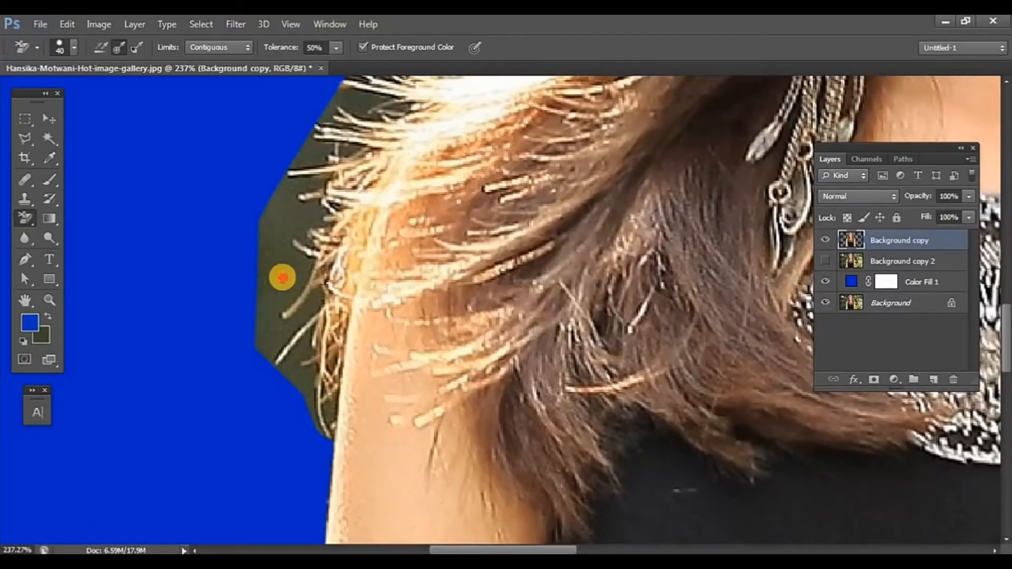
mouse_move(282, 277)
left_mouse_down()
mouse_move(275, 341)
mouse_move(305, 298)
mouse_move(314, 308)
mouse_move(313, 399)
mouse_move(322, 415)
mouse_move(286, 360)
mouse_move(272, 302)
mouse_move(293, 200)
mouse_move(288, 218)
mouse_move(333, 199)
mouse_move(274, 346)
mouse_move(295, 257)
mouse_move(347, 127)
mouse_move(297, 172)
mouse_move(275, 219)
mouse_move(254, 439)
left_mouse_up()
mouse_move(322, 277)
left_mouse_down()
mouse_move(256, 362)
mouse_move(284, 354)
mouse_move(275, 376)
left_mouse_up()
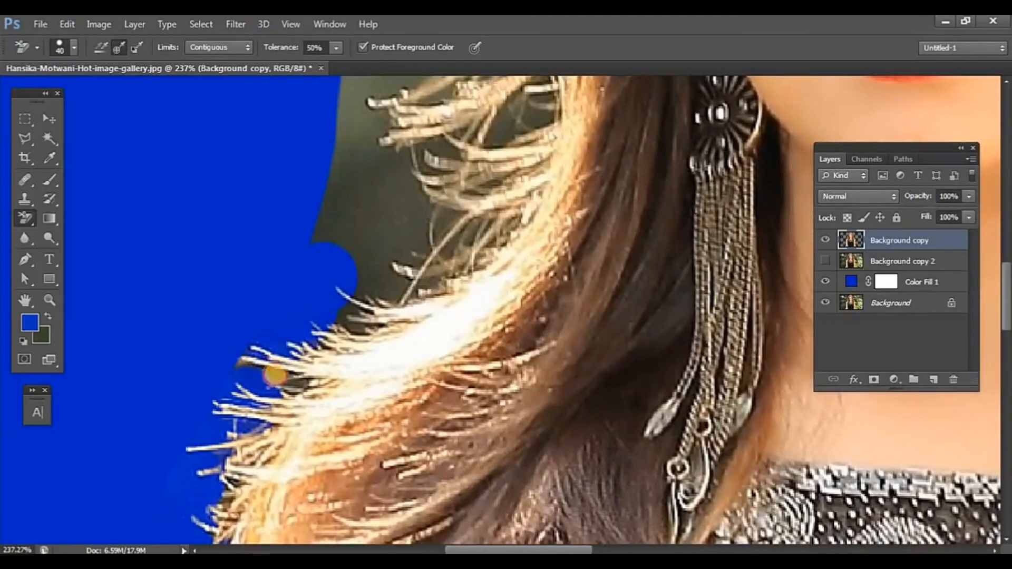
mouse_move(344, 221)
left_mouse_down()
mouse_move(341, 196)
mouse_move(501, 213)
mouse_move(354, 304)
mouse_move(410, 245)
mouse_move(481, 136)
mouse_move(401, 179)
mouse_move(432, 213)
mouse_move(500, 169)
mouse_move(490, 219)
mouse_move(476, 216)
mouse_move(342, 308)
mouse_move(386, 216)
left_mouse_up()
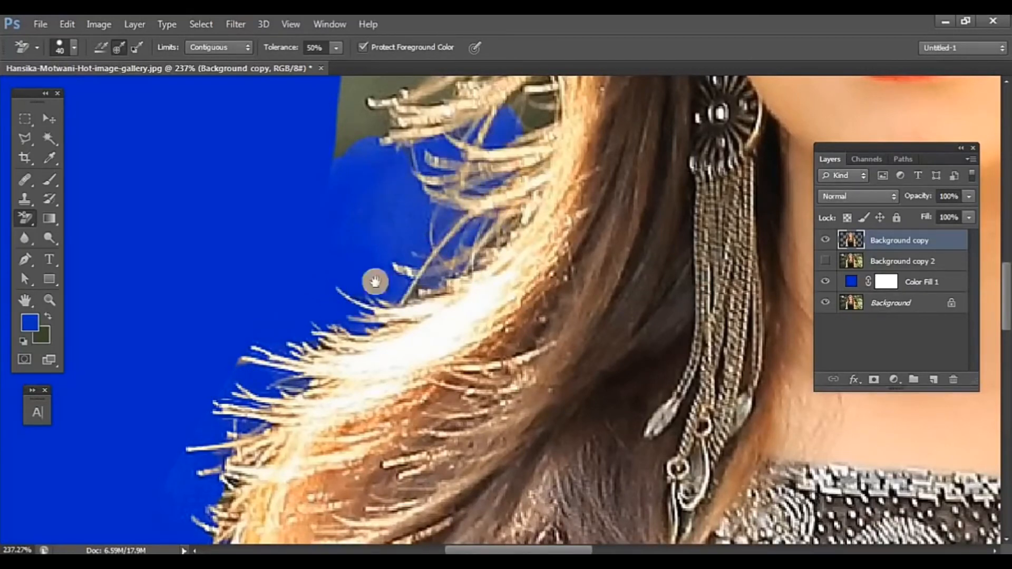
Step: Erase the remaining green background between the loose hair strands on the left side of the face and forehead
left_click_drag(376, 282, 329, 465)
scroll(350, 369, "down", 4)
left_click_drag(357, 268, 293, 505)
mouse_move(301, 316)
left_mouse_down()
mouse_move(263, 379)
mouse_move(268, 348)
mouse_move(342, 333)
mouse_move(321, 226)
mouse_move(375, 210)
left_mouse_up()
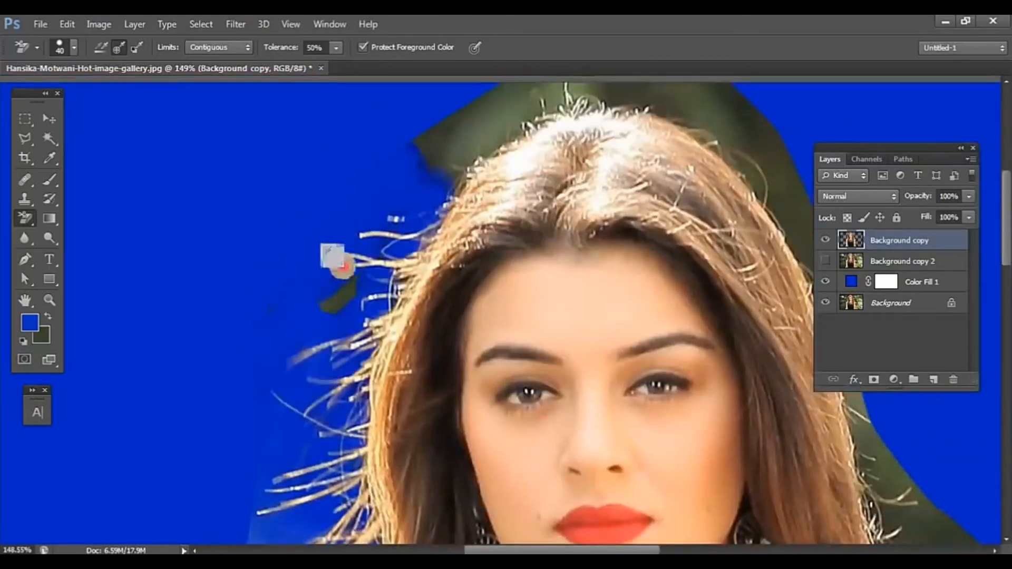
left_click_drag(342, 267, 384, 217)
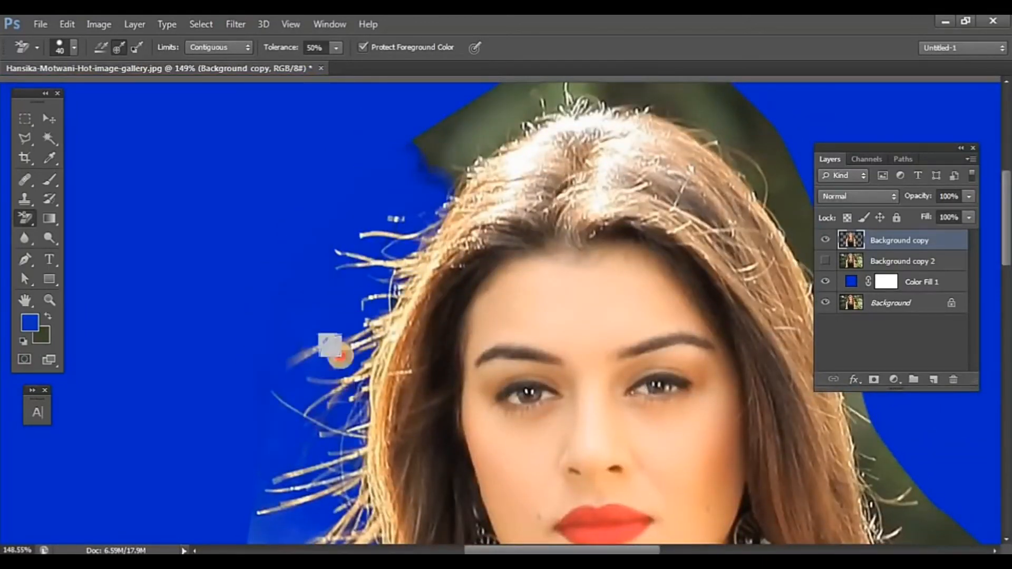
mouse_move(340, 357)
left_mouse_down()
mouse_move(279, 346)
mouse_move(411, 227)
mouse_move(185, 355)
left_mouse_up()
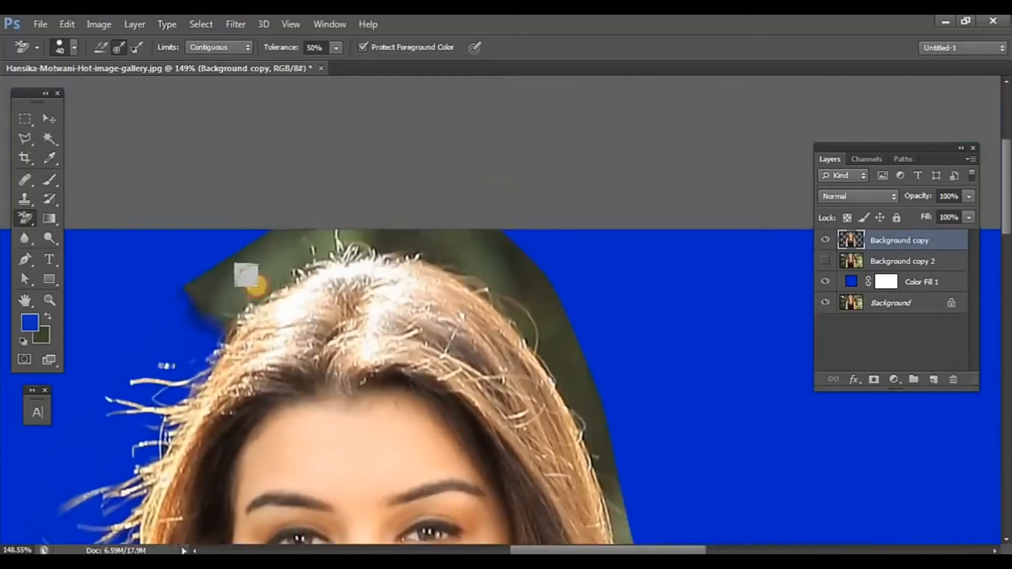
Step: Erase the remaining green background above the head and down the hair on the right side to the shoulder
mouse_move(246, 275)
left_mouse_down()
mouse_move(273, 262)
mouse_move(216, 328)
mouse_move(283, 279)
mouse_move(462, 275)
mouse_move(512, 323)
mouse_move(490, 237)
mouse_move(346, 219)
left_mouse_up()
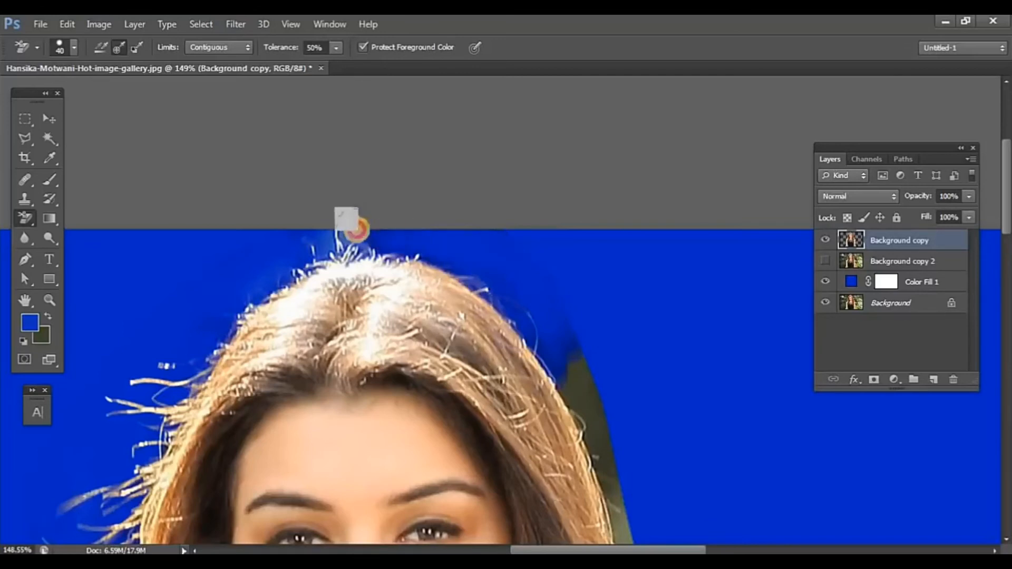
left_click_drag(589, 340, 573, 360)
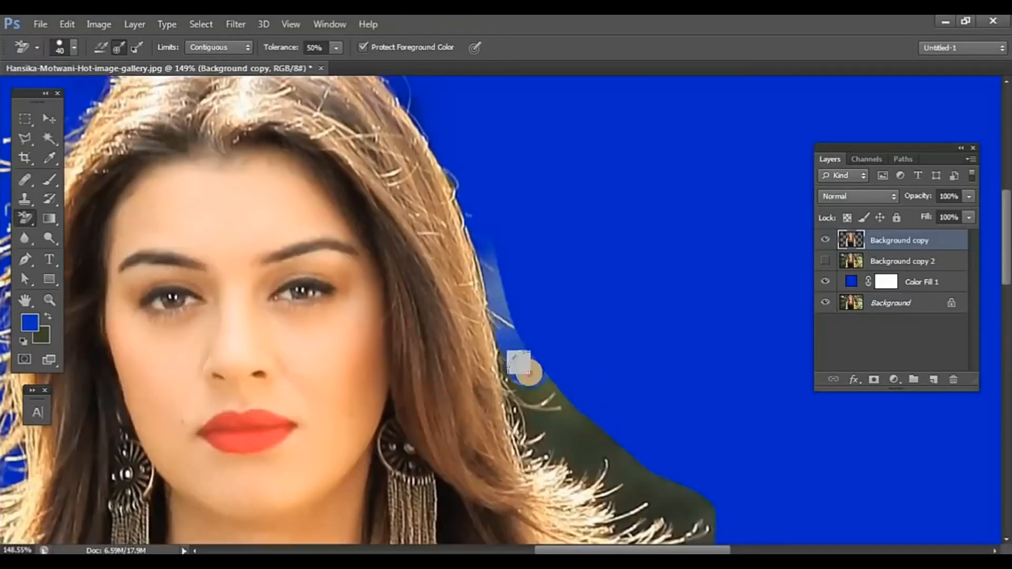
mouse_move(527, 372)
left_mouse_down()
mouse_move(499, 269)
mouse_move(539, 445)
mouse_move(541, 382)
mouse_move(618, 470)
mouse_move(524, 362)
left_mouse_up()
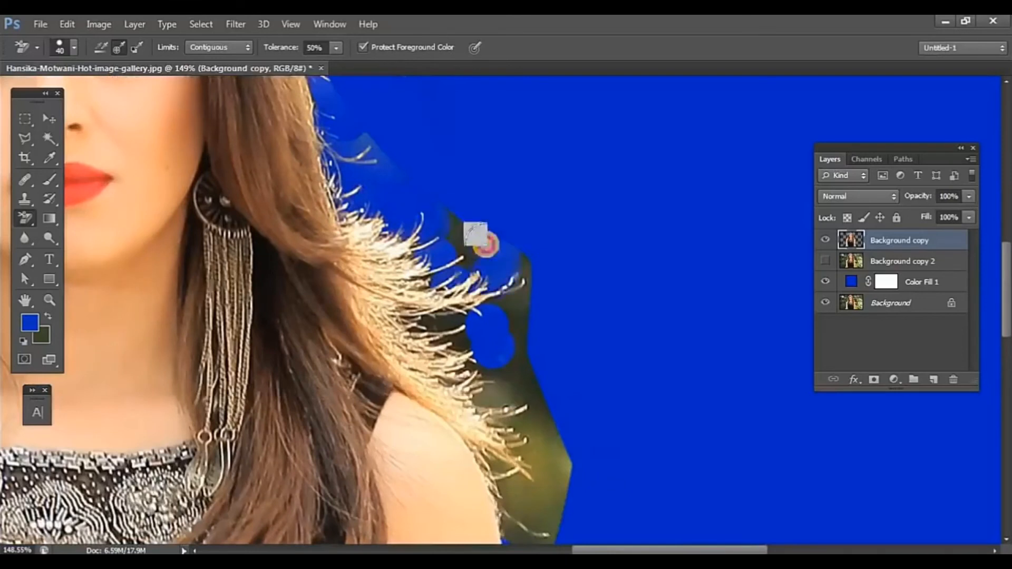
mouse_move(479, 233)
left_mouse_down()
mouse_move(451, 232)
mouse_move(522, 319)
mouse_move(447, 296)
mouse_move(397, 245)
mouse_move(436, 244)
mouse_move(489, 309)
mouse_move(479, 318)
mouse_move(467, 285)
mouse_move(362, 213)
left_mouse_up()
left_click_drag(362, 213, 347, 173)
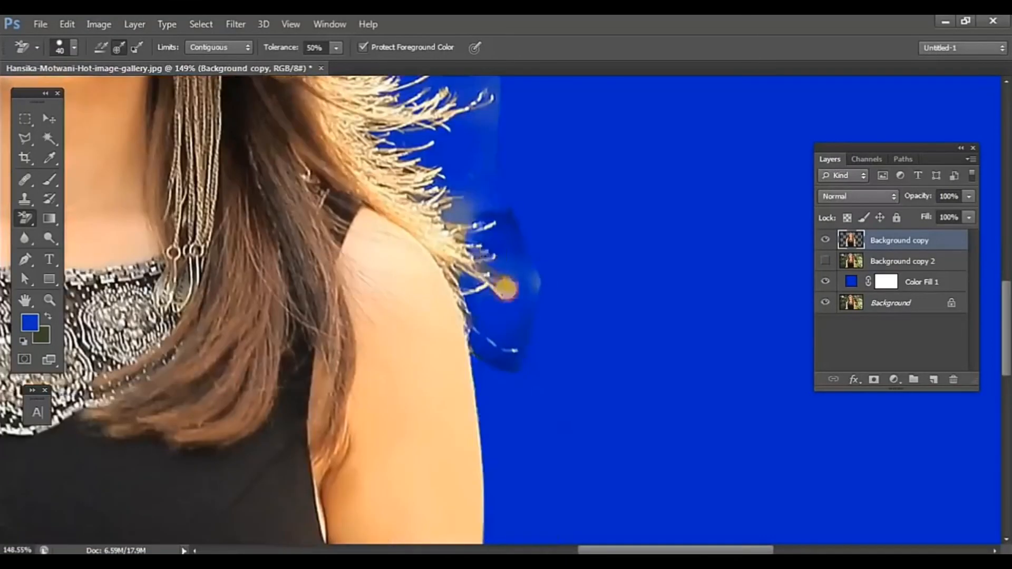
mouse_move(501, 279)
left_mouse_down()
mouse_move(492, 226)
mouse_move(500, 207)
mouse_move(468, 222)
mouse_move(517, 358)
mouse_move(531, 255)
mouse_move(537, 265)
mouse_move(528, 367)
left_mouse_up()
scroll(538, 267, "down", 5)
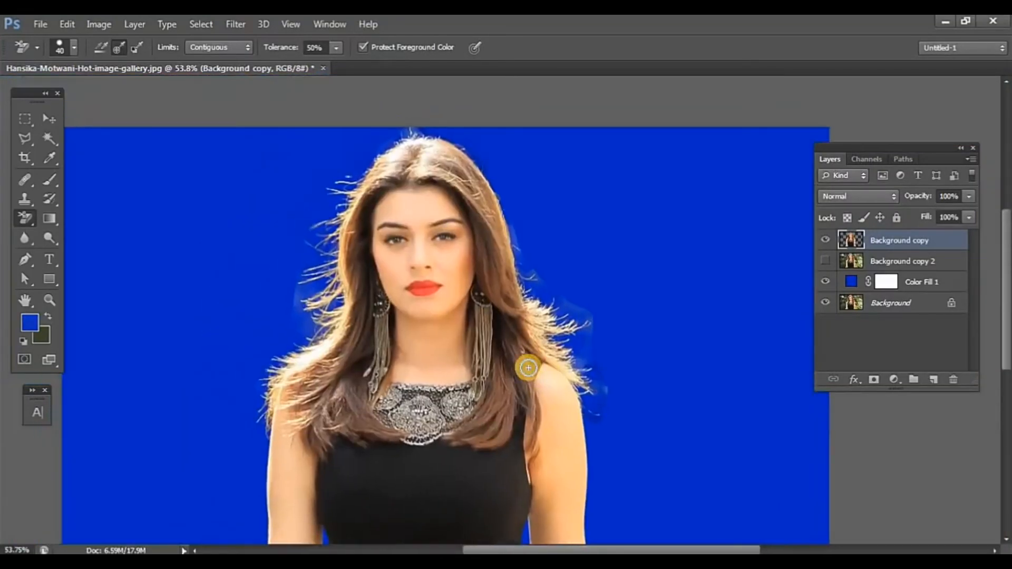
scroll(528, 368, "up", 1)
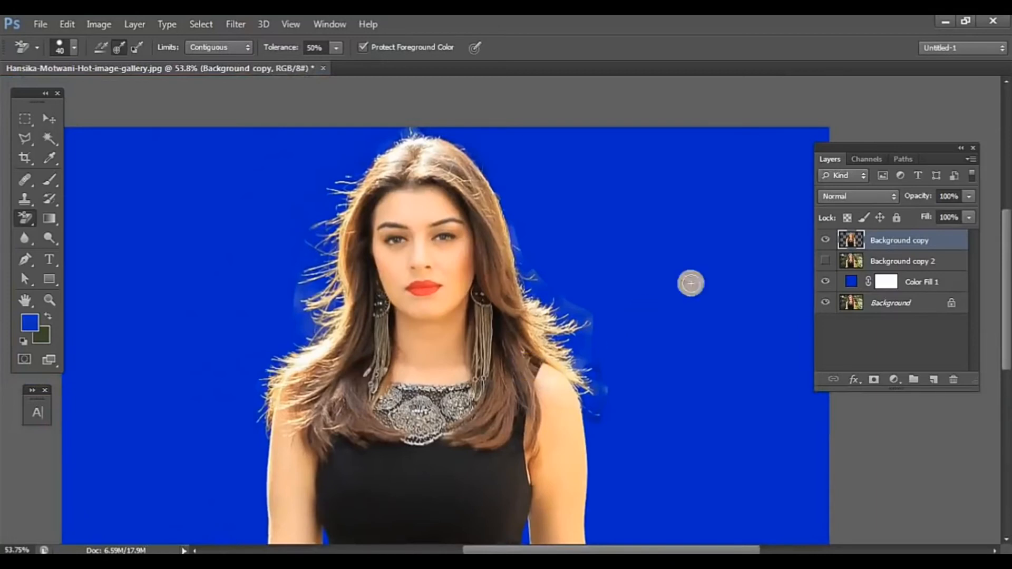
Step: Show Background copy 2, mask it with a selection loaded from the erased Background copy layer, and hide Background copy
left_click(824, 262)
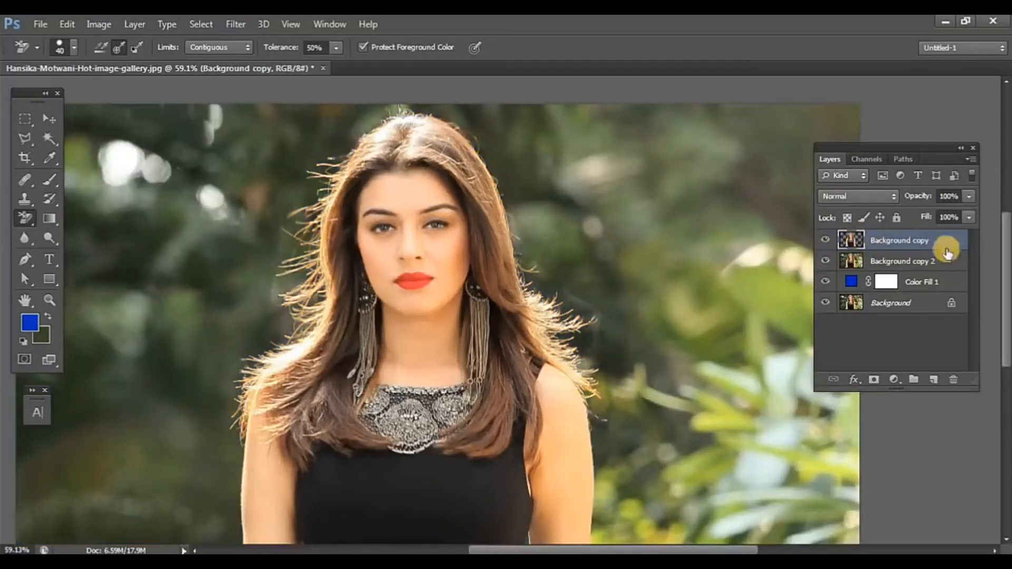
left_click(852, 243, "ctrl")
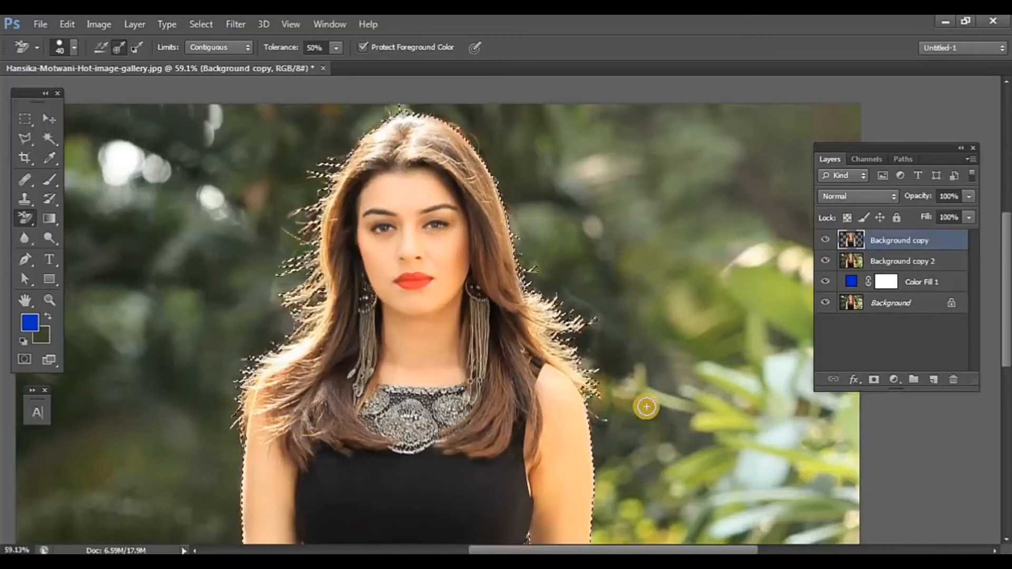
left_click(923, 269)
left_click(825, 240)
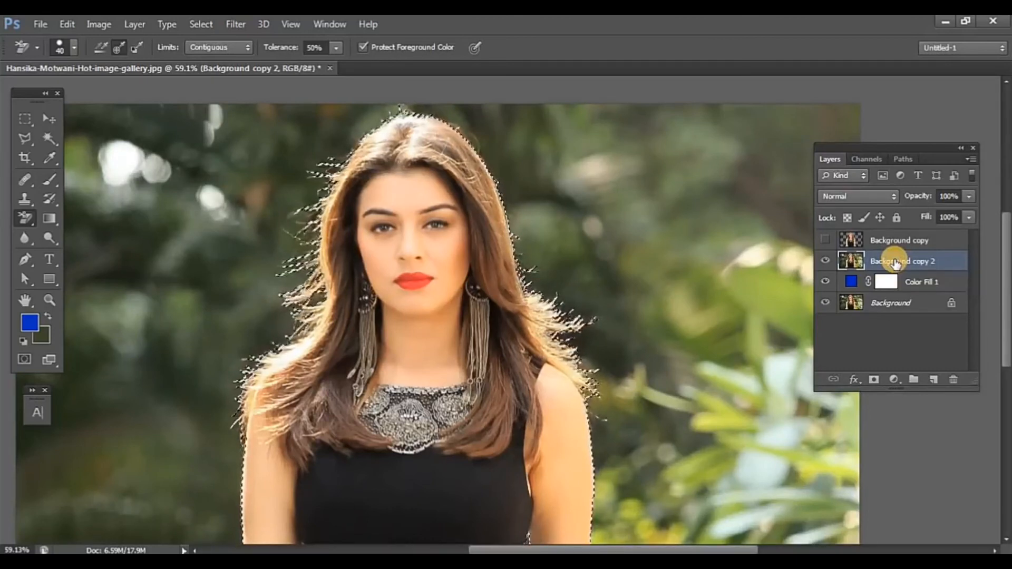
left_click(873, 380)
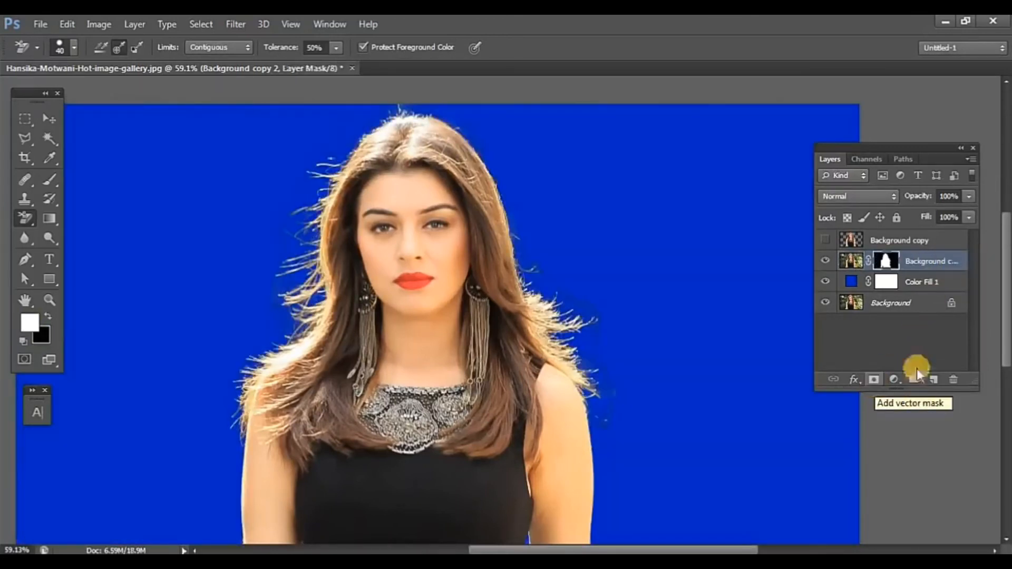
Step: Inspect the mask of Background copy 2 on its own and delete the Background copy layer
left_click(885, 264, "alt")
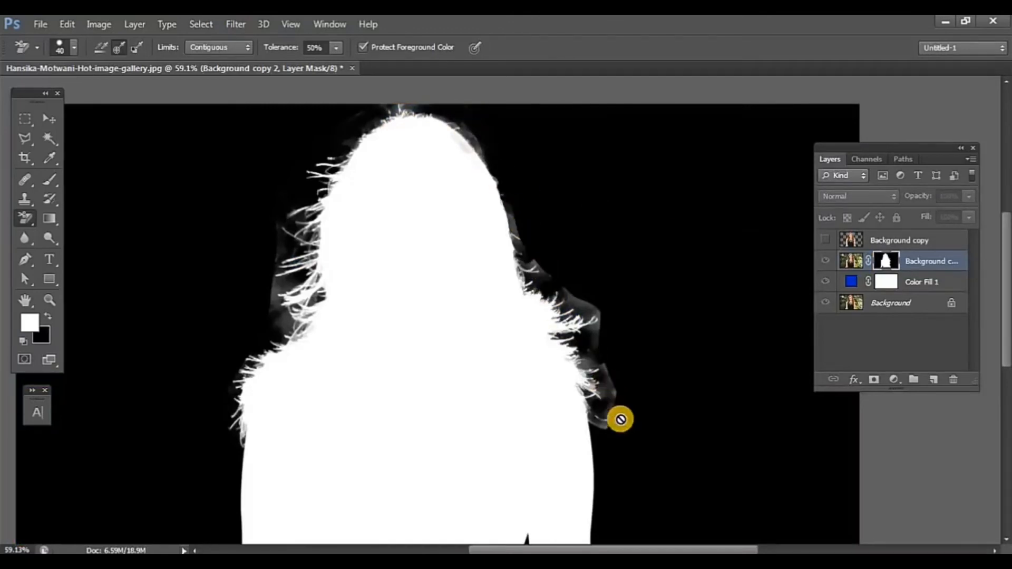
left_click(943, 247)
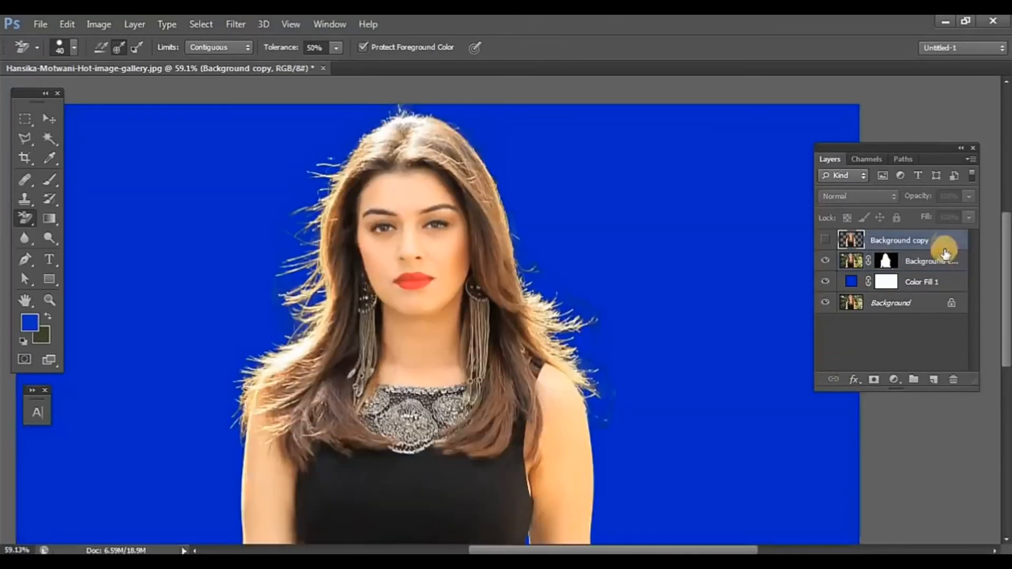
left_click_drag(944, 252, 953, 380)
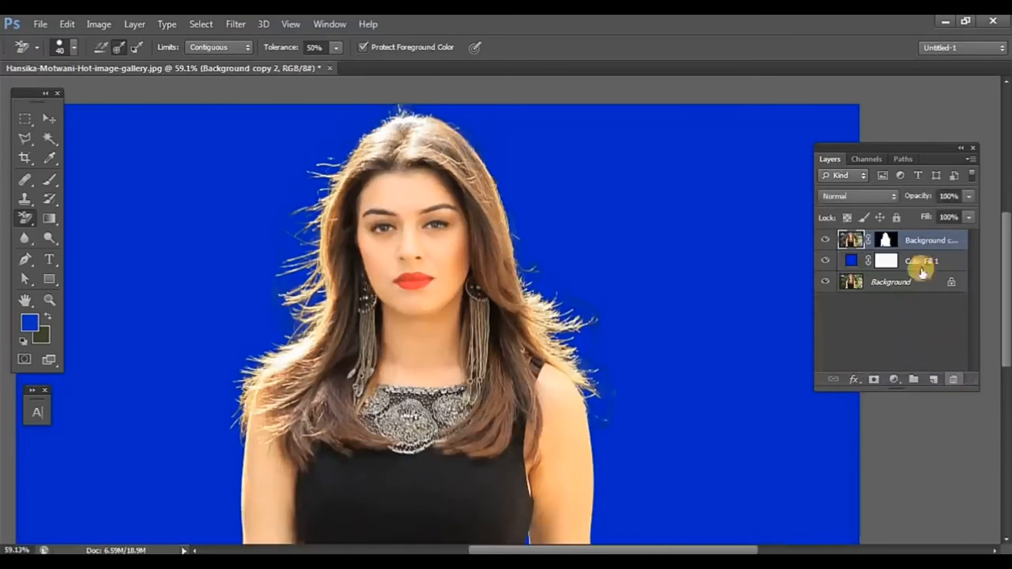
Step: Display the layer mask alone and brush black over the grey haze outside the left hair strands and left shoulder
left_click(886, 242)
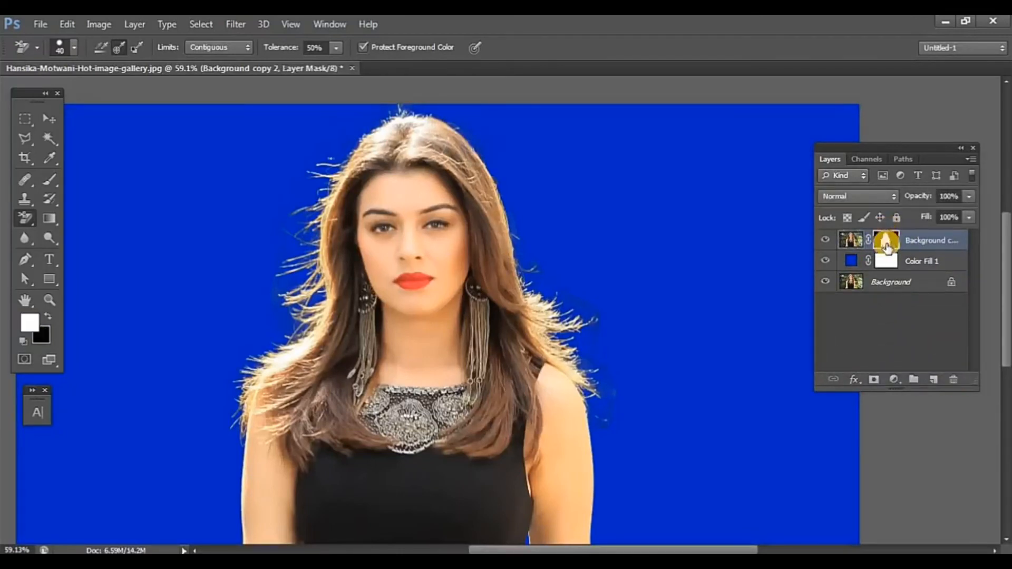
left_click(886, 245, "alt")
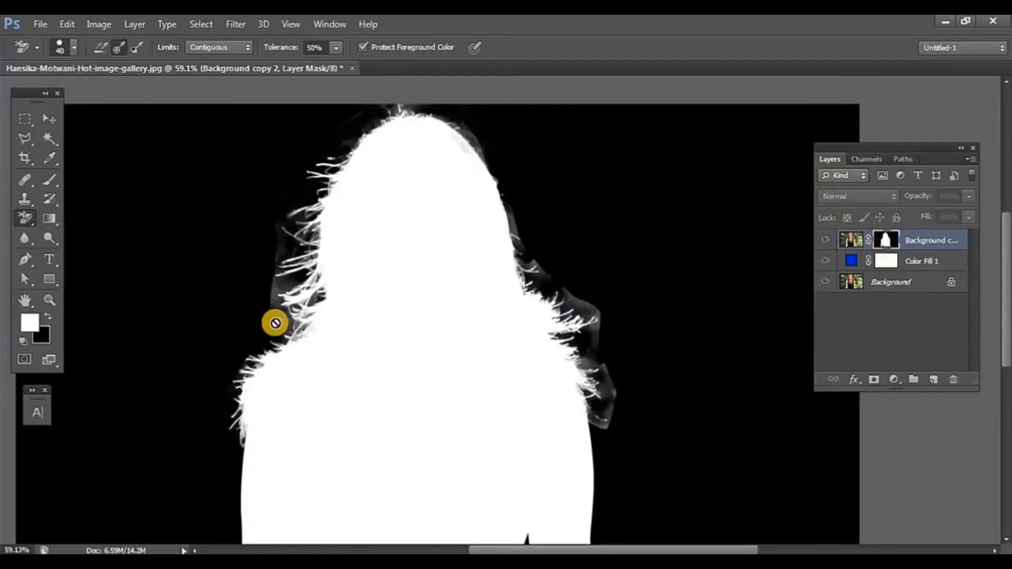
scroll(268, 365, "up", 5)
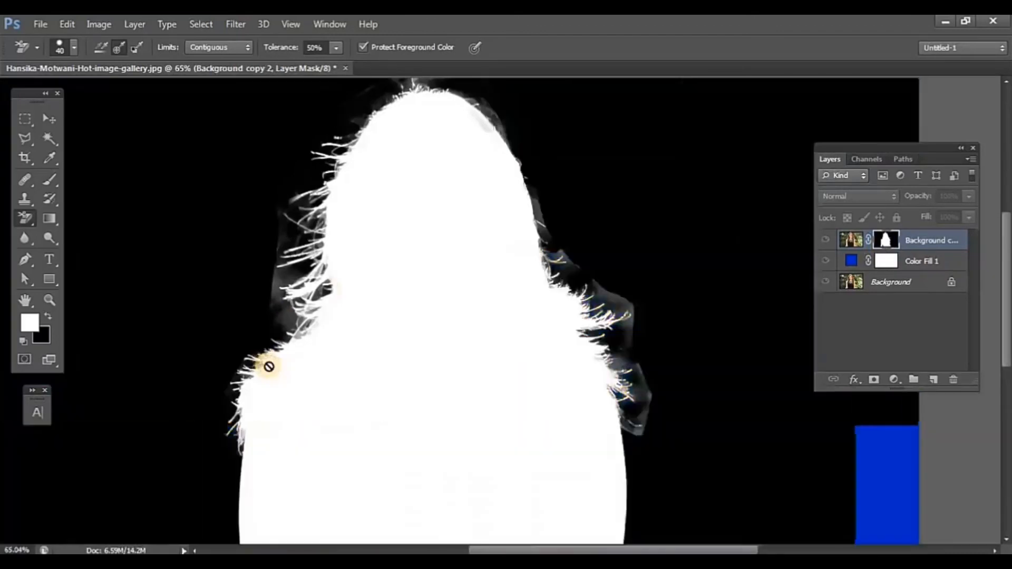
left_click_drag(281, 370, 403, 368)
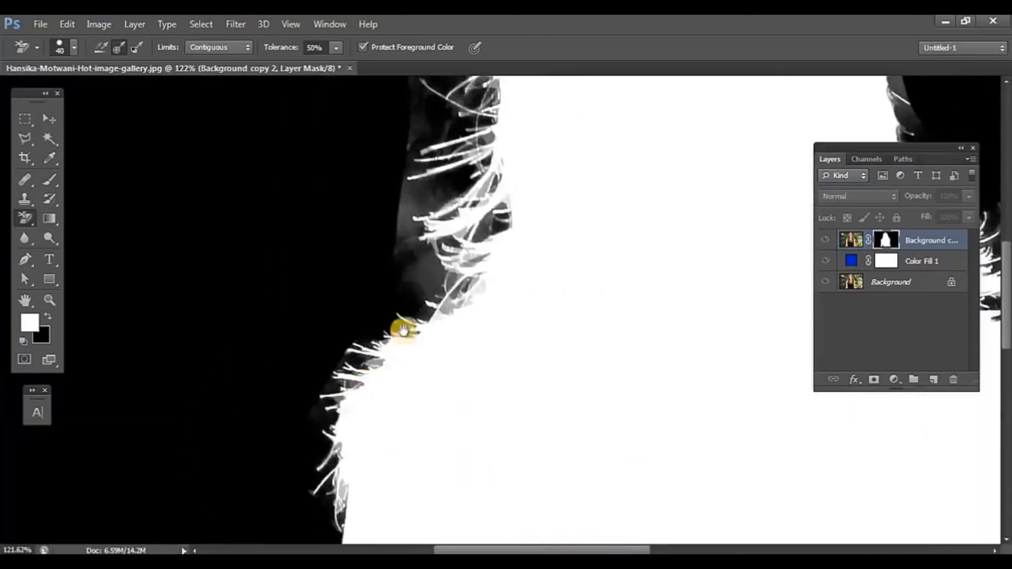
left_click(47, 179)
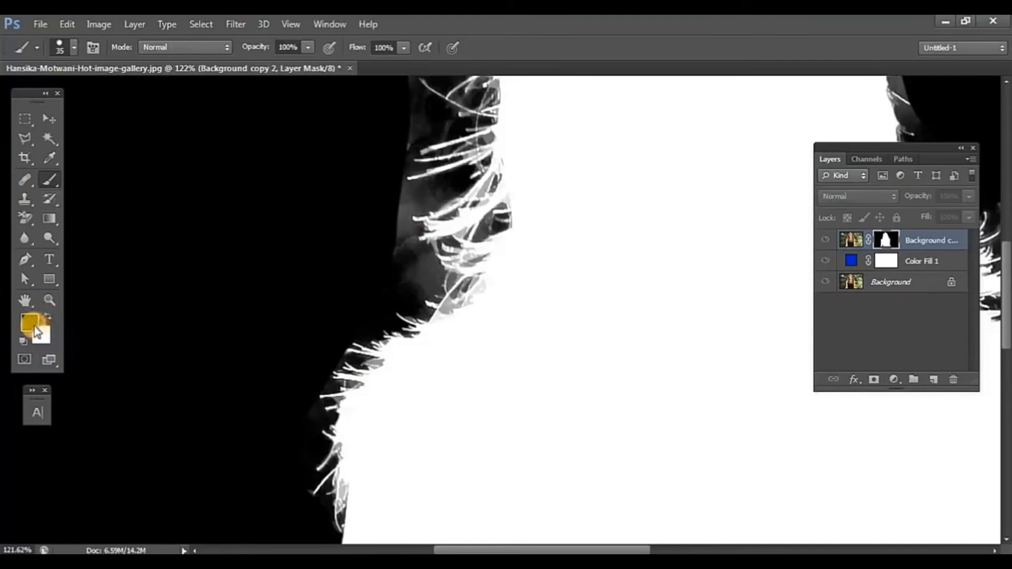
mouse_move(397, 204)
left_mouse_down()
mouse_move(433, 190)
mouse_move(393, 225)
mouse_move(428, 277)
mouse_move(309, 352)
mouse_move(295, 482)
mouse_move(285, 345)
mouse_move(368, 218)
mouse_move(398, 200)
mouse_move(340, 436)
left_mouse_up()
mouse_move(338, 342)
left_mouse_down()
mouse_move(326, 290)
mouse_move(343, 249)
mouse_move(378, 241)
mouse_move(318, 261)
left_mouse_up()
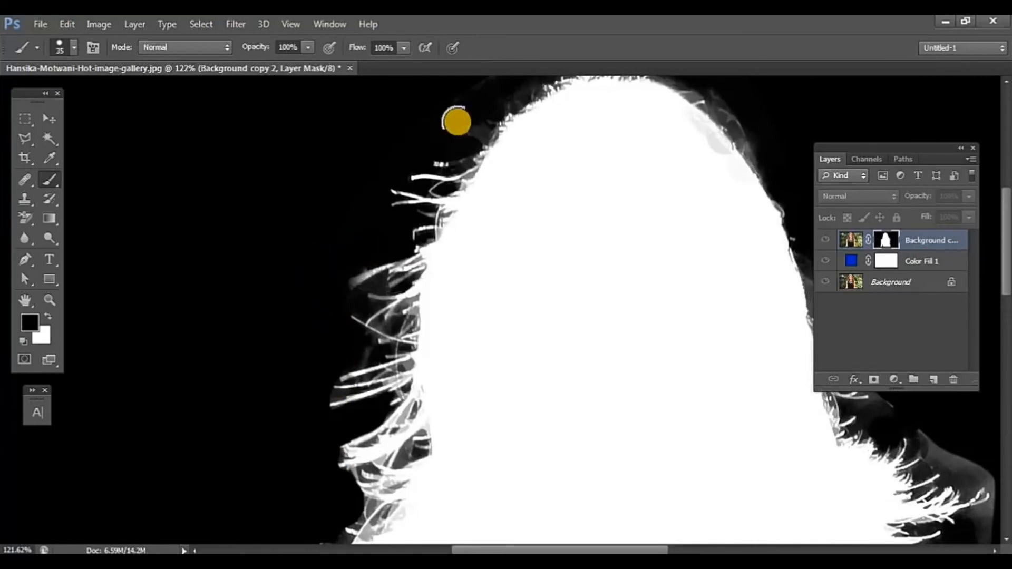
Step: Brush black over the grey haze around the upper left strands, the crown and the head's upper right edge
mouse_move(458, 122)
left_mouse_down()
mouse_move(391, 144)
mouse_move(395, 155)
mouse_move(477, 121)
mouse_move(370, 319)
left_mouse_up()
mouse_move(633, 329)
left_mouse_down()
mouse_move(586, 253)
mouse_move(613, 256)
mouse_move(659, 293)
left_mouse_up()
left_click_drag(690, 352, 458, 172)
left_click_drag(474, 264, 479, 290)
Step: Brush white over the grey patches inside the upper right edge of the head on the mask
scroll(375, 178, "up", 5)
left_click_drag(376, 178, 392, 333)
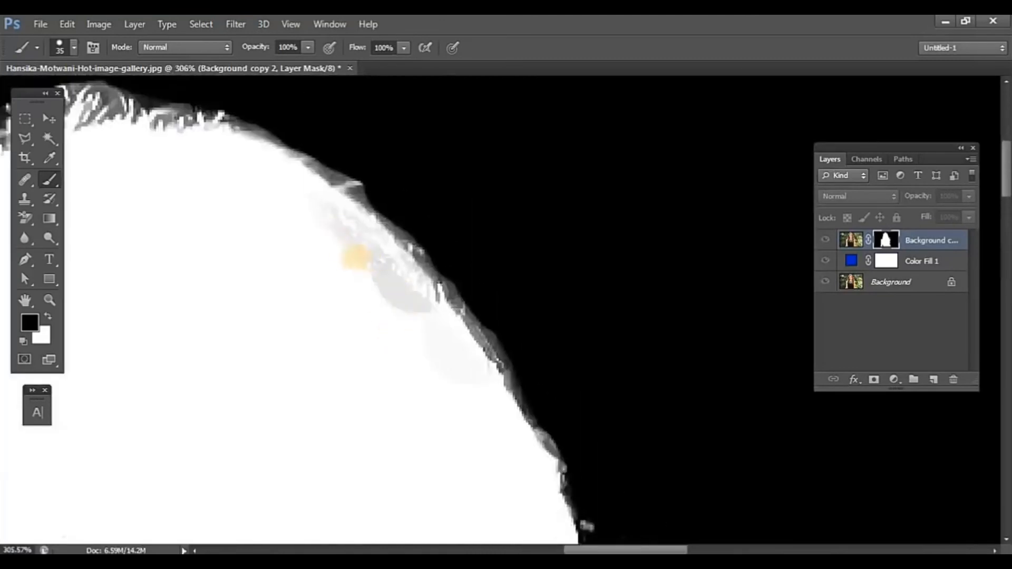
left_click(47, 315)
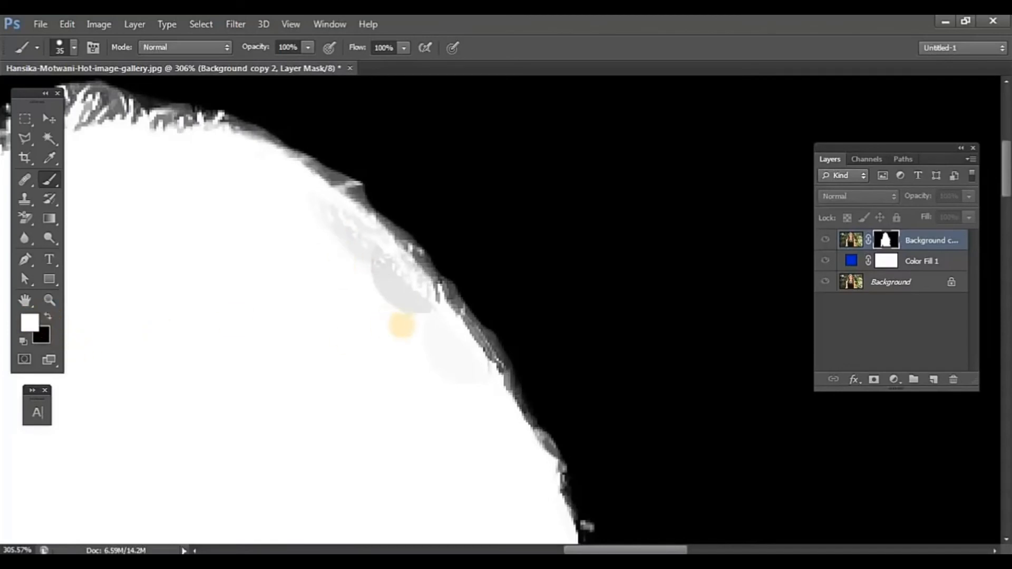
mouse_move(403, 323)
left_mouse_down()
mouse_move(344, 254)
mouse_move(305, 230)
mouse_move(376, 294)
mouse_move(432, 405)
mouse_move(427, 338)
mouse_move(398, 291)
mouse_move(315, 215)
mouse_move(224, 172)
mouse_move(136, 153)
left_mouse_up()
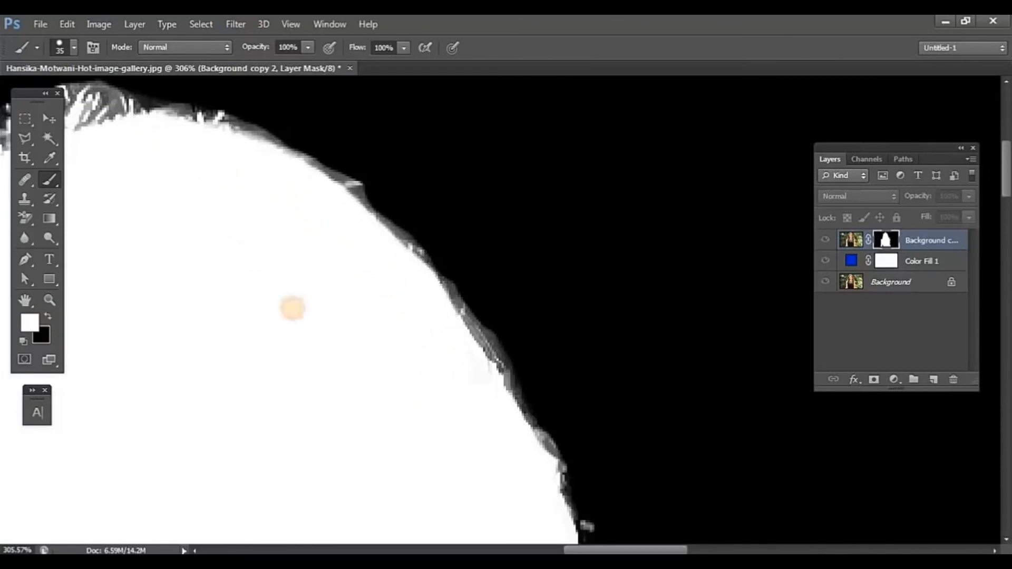
Step: Brush black over the grey fringe along the right edge of the hair, down to the first loose strands
left_click_drag(442, 446, 315, 280)
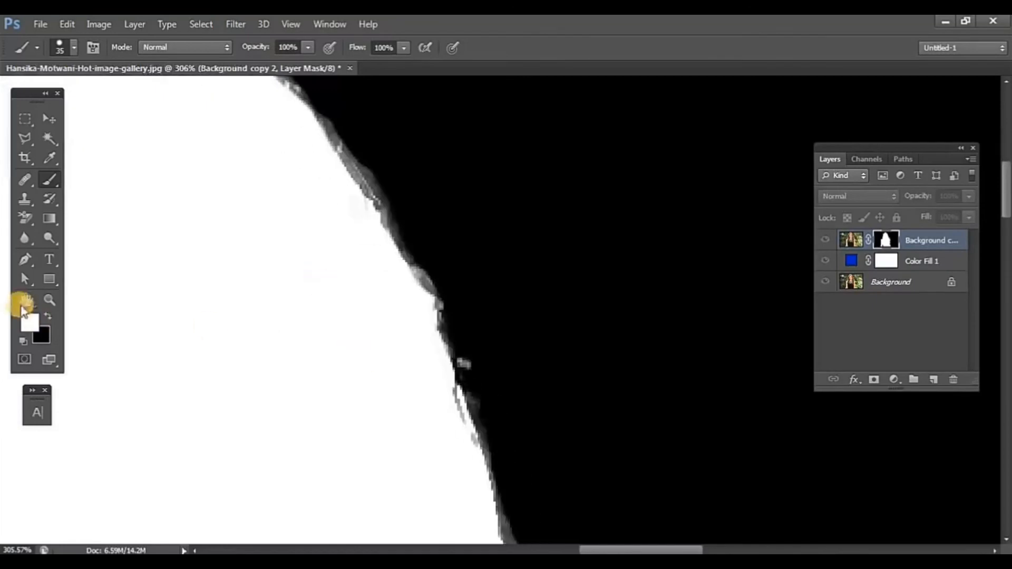
left_click(48, 318)
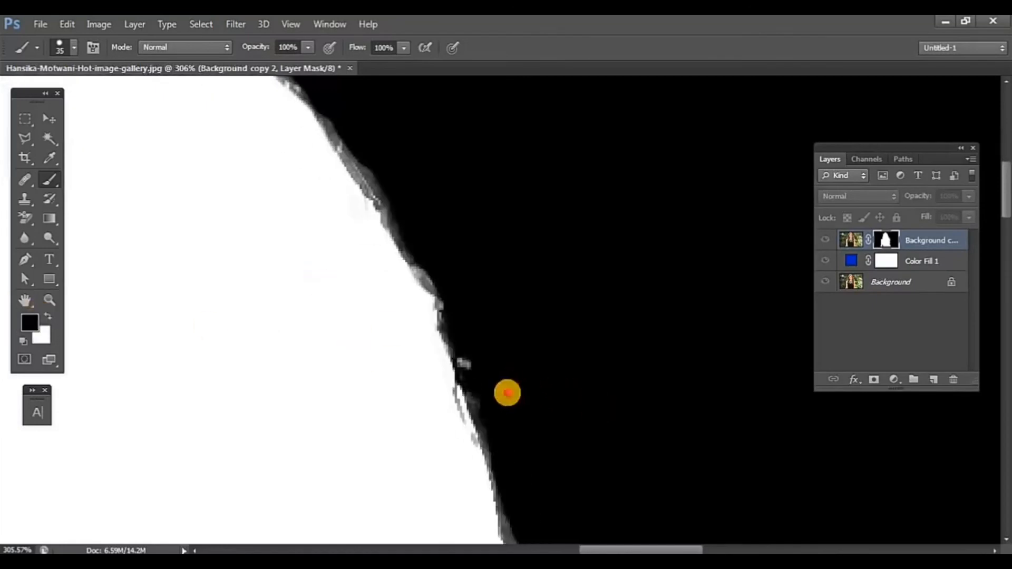
left_click_drag(588, 411, 498, 202)
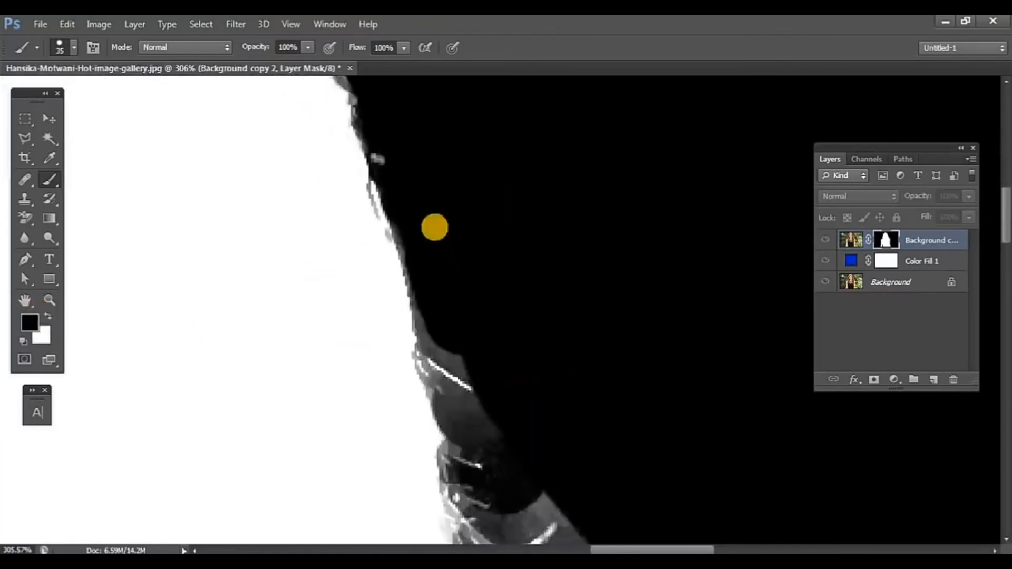
left_click(452, 250)
mouse_move(453, 250)
left_mouse_down()
mouse_move(459, 327)
mouse_move(495, 346)
mouse_move(454, 303)
left_mouse_up()
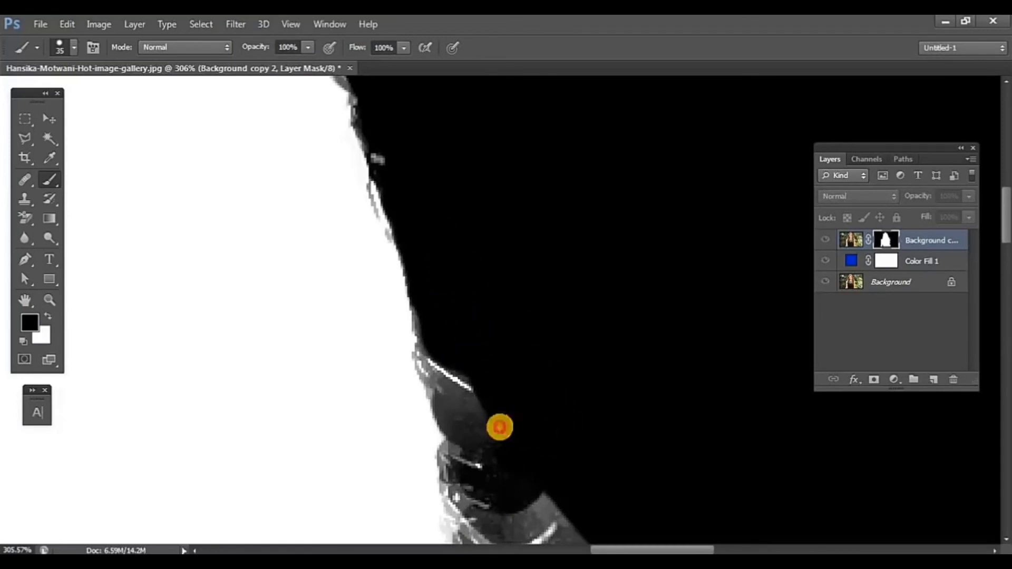
left_click_drag(499, 424, 538, 447)
Step: Reduce the brush size to 15 and clean the grey areas around the loose strands above the right shoulder
scroll(490, 274, "down", 5)
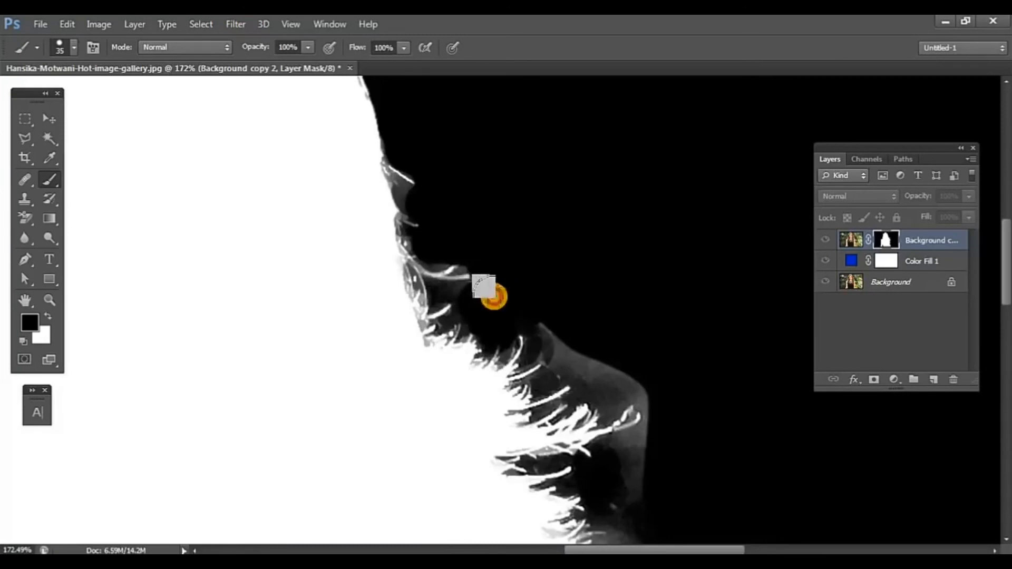
scroll(493, 297, "down", 2)
key("bracketleft")
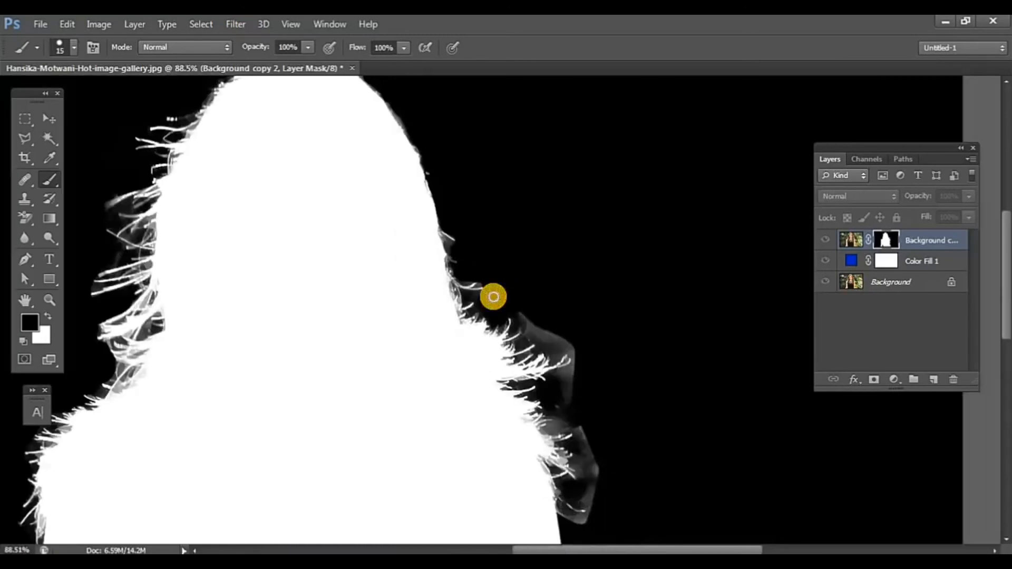
scroll(494, 296, "up", 3)
mouse_move(486, 299)
left_mouse_down()
mouse_move(457, 296)
mouse_move(486, 294)
mouse_move(426, 211)
left_mouse_up()
scroll(538, 327, "up", 2)
Step: Enlarge the brush to 30 and paint black over the grey haze outside the hair strands at the right shoulder
key("bracketright")
key("bracketright")
key("bracketright")
mouse_move(601, 396)
left_mouse_down()
mouse_move(567, 377)
mouse_move(671, 413)
mouse_move(667, 457)
mouse_move(631, 474)
mouse_move(662, 501)
mouse_move(643, 527)
left_mouse_up()
scroll(599, 369, "down", 3)
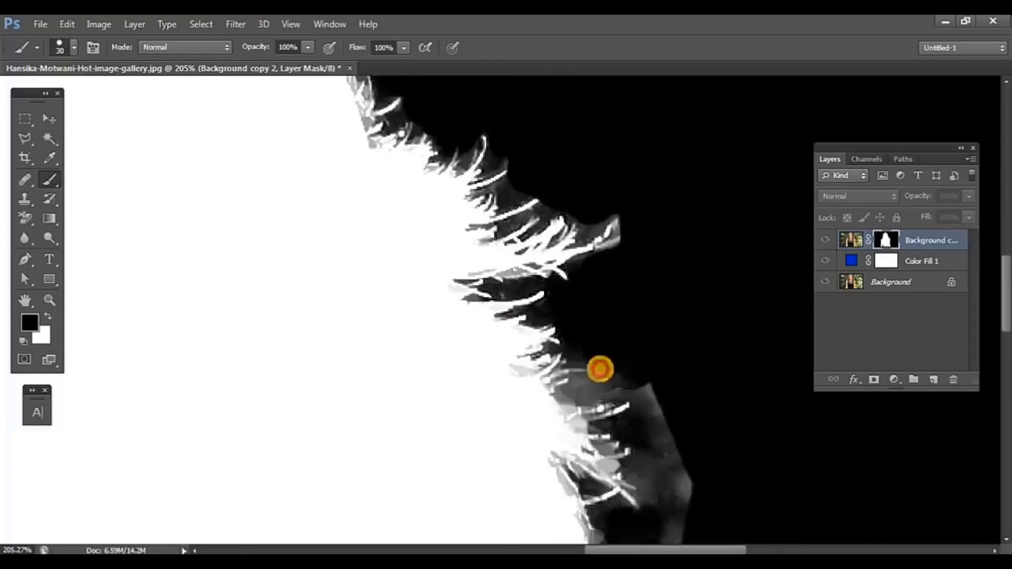
left_click_drag(600, 369, 619, 357)
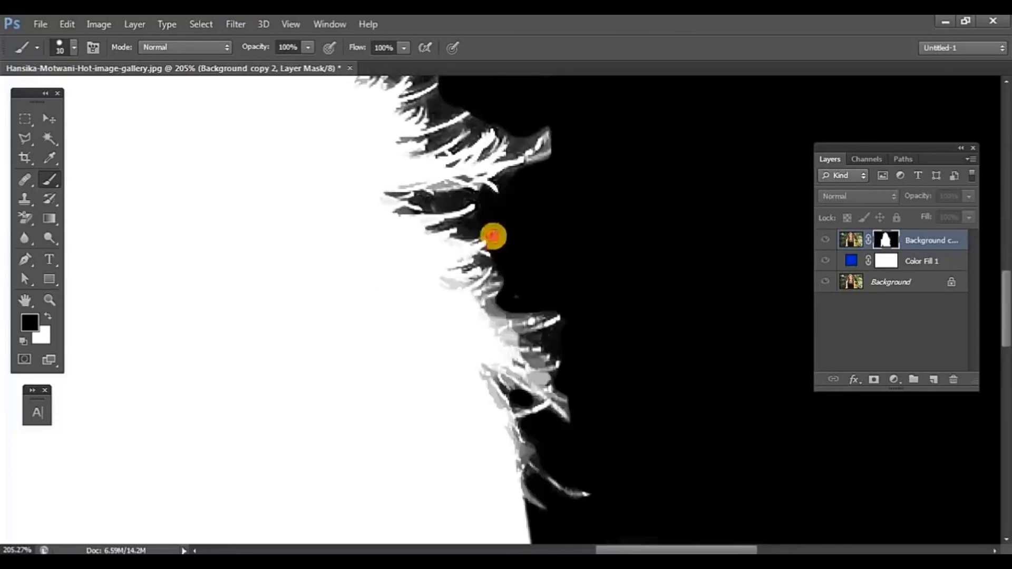
Step: Paint black with a size 10 brush into the grey gaps around the fine strands on both sides and above the left shoulder
mouse_move(492, 235)
left_mouse_down()
mouse_move(465, 227)
mouse_move(485, 202)
mouse_move(434, 97)
left_mouse_up()
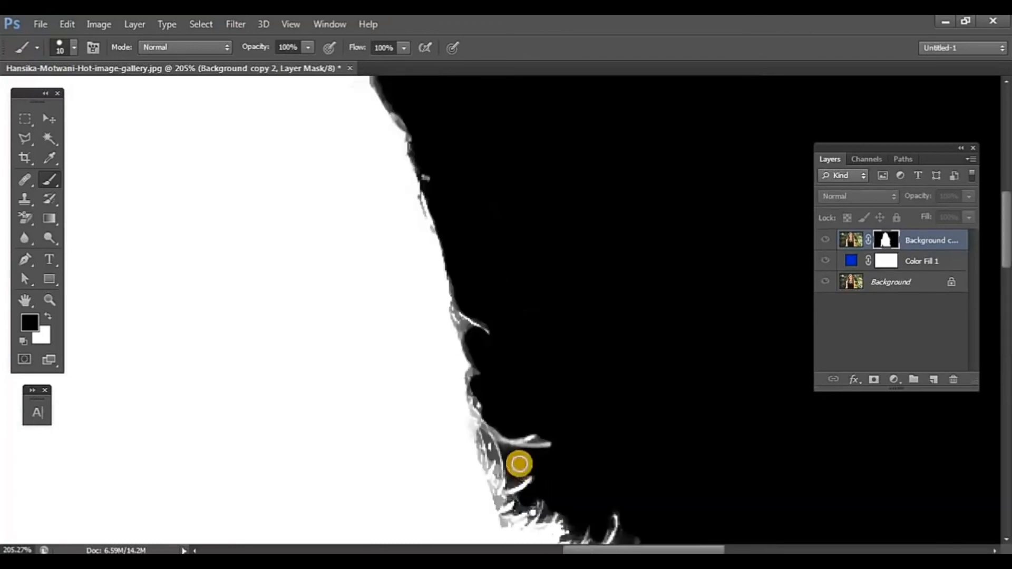
left_click_drag(519, 464, 510, 454)
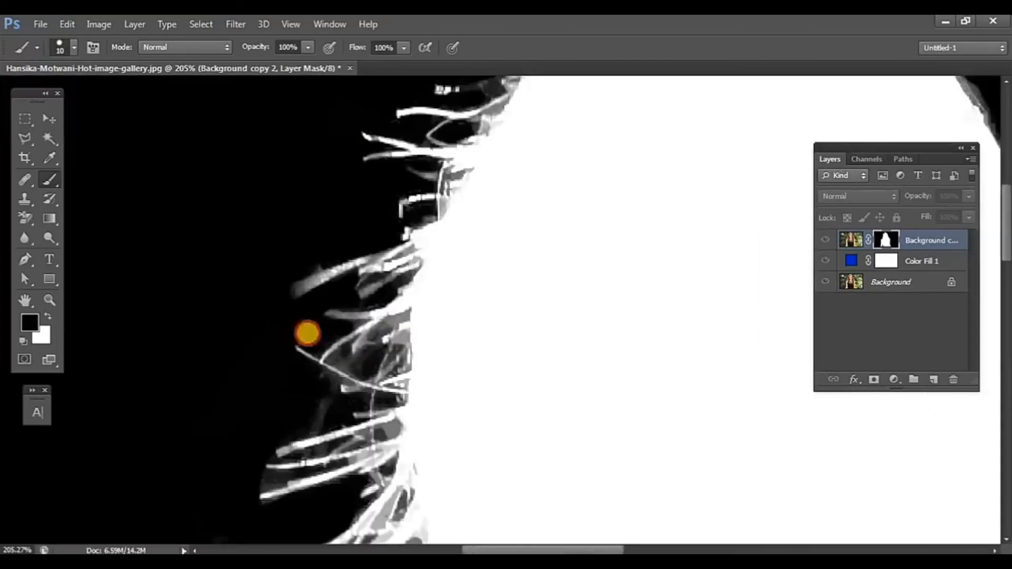
mouse_move(307, 332)
left_mouse_down()
mouse_move(327, 339)
mouse_move(292, 330)
left_mouse_up()
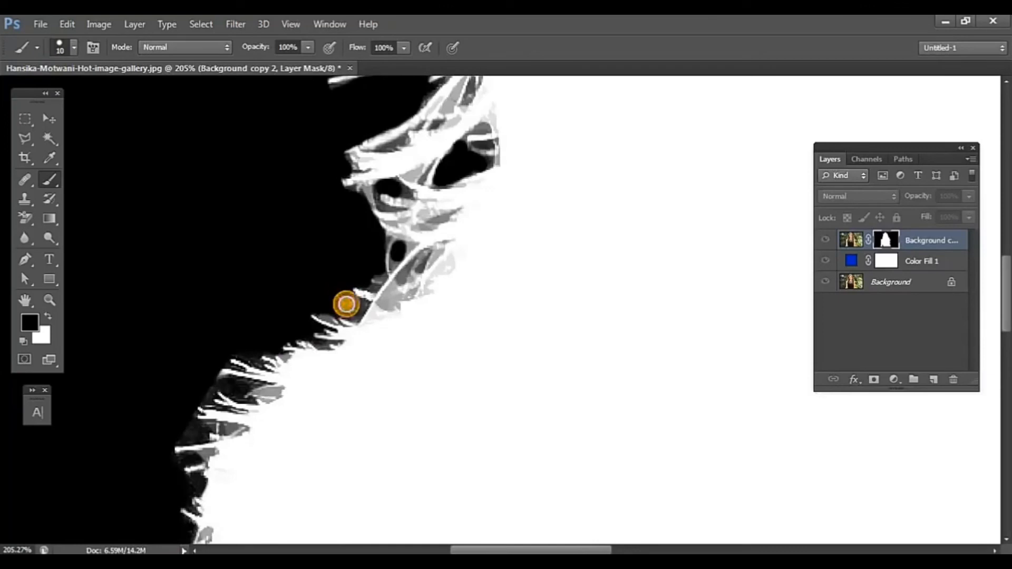
mouse_move(346, 301)
left_mouse_down()
mouse_move(357, 301)
mouse_move(346, 315)
left_mouse_up()
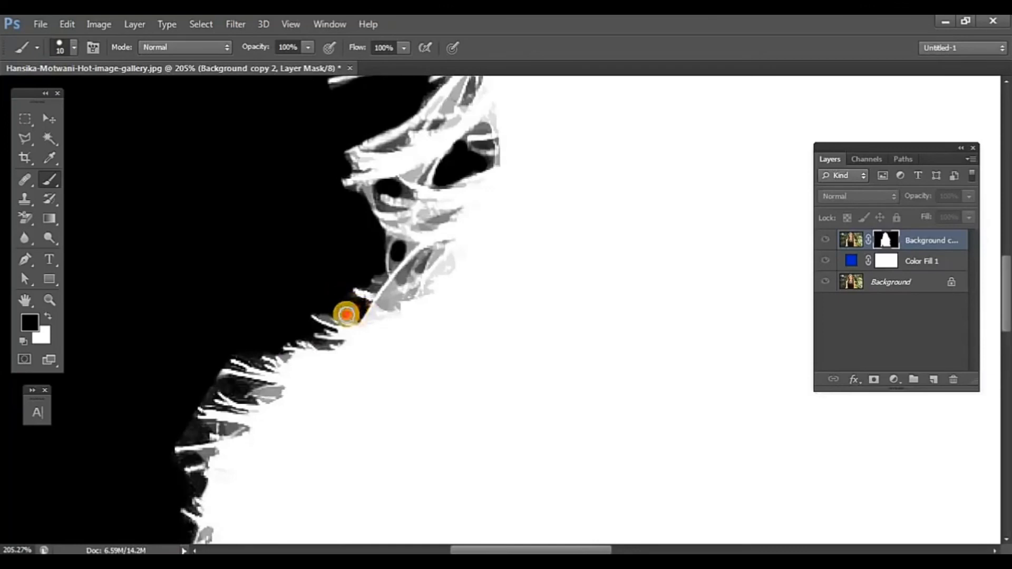
left_click_drag(303, 387, 293, 397)
left_click_drag(294, 397, 300, 385)
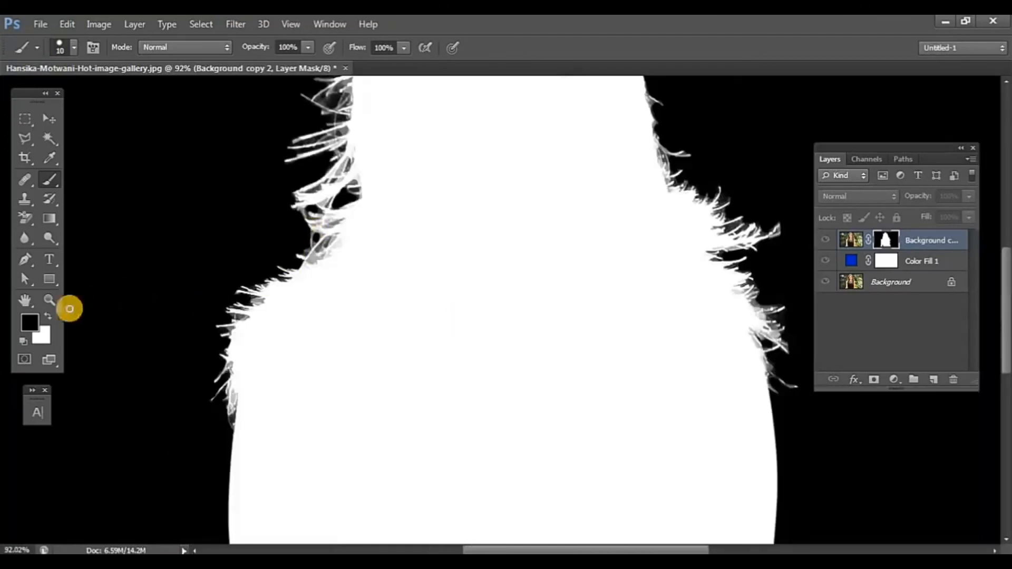
Step: Brush white at sizes 20 and 25 over grey patches inside the left shoulder and hair edge, and return to the full image view
left_click(48, 316)
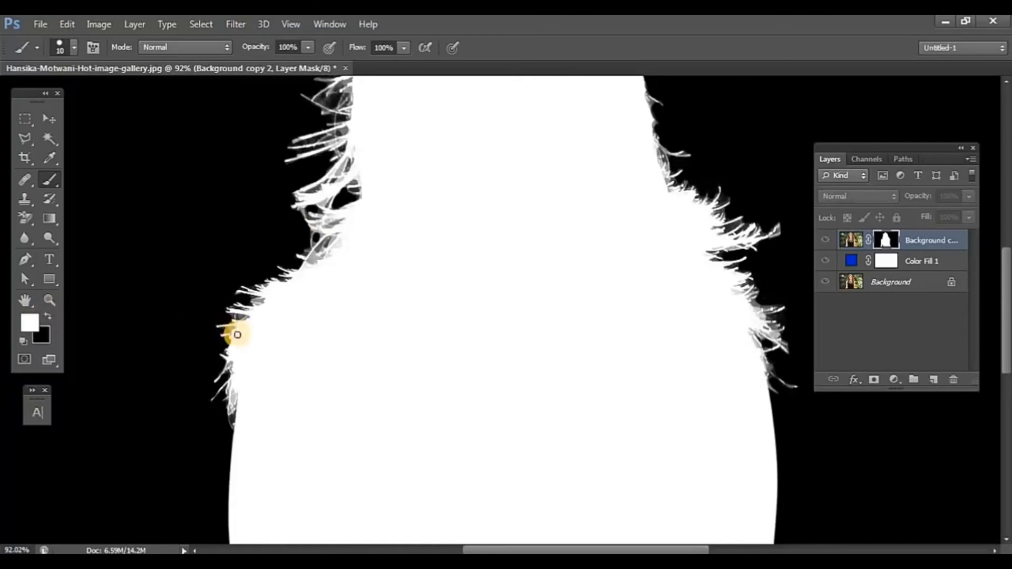
scroll(237, 334, "up", 2)
key("bracketright")
key("bracketright")
key("bracketright")
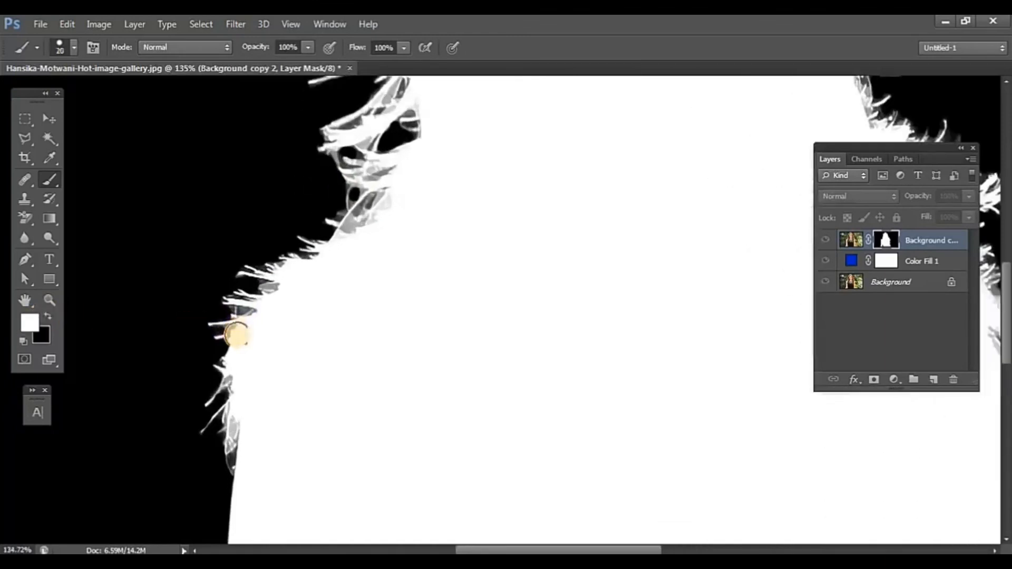
mouse_move(285, 283)
left_mouse_down()
mouse_move(245, 344)
mouse_move(240, 425)
left_mouse_up()
mouse_move(391, 212)
left_mouse_down()
mouse_move(354, 237)
mouse_move(395, 197)
mouse_move(387, 179)
mouse_move(401, 172)
mouse_move(377, 172)
left_mouse_up()
scroll(445, 173, "down", 3)
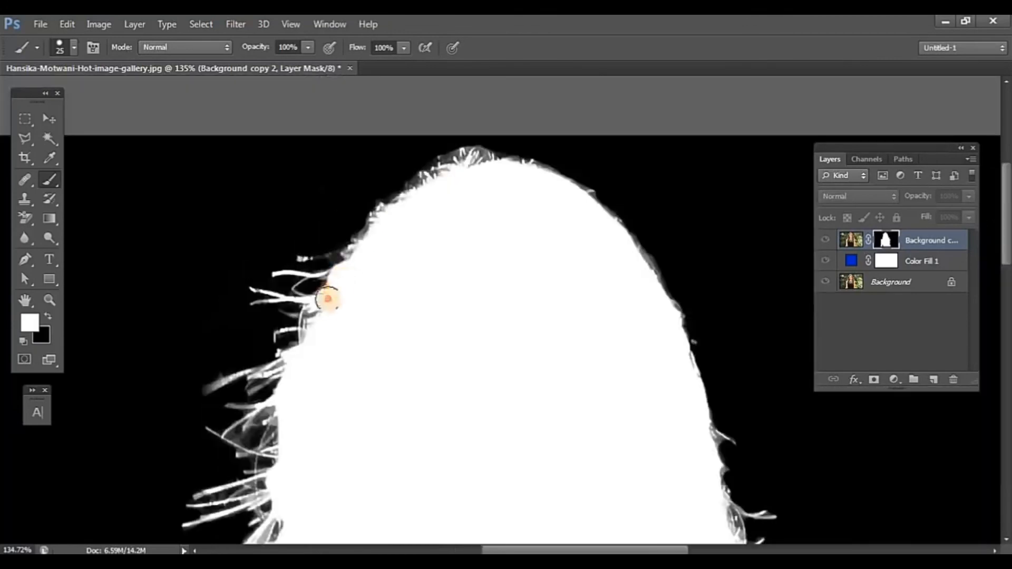
scroll(588, 379, "down", 2)
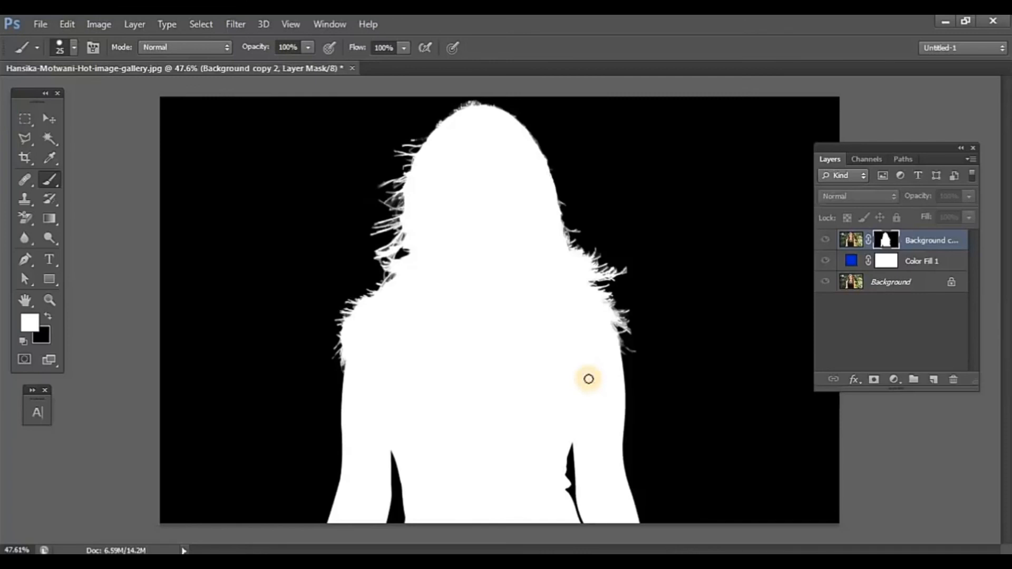
left_click(852, 241)
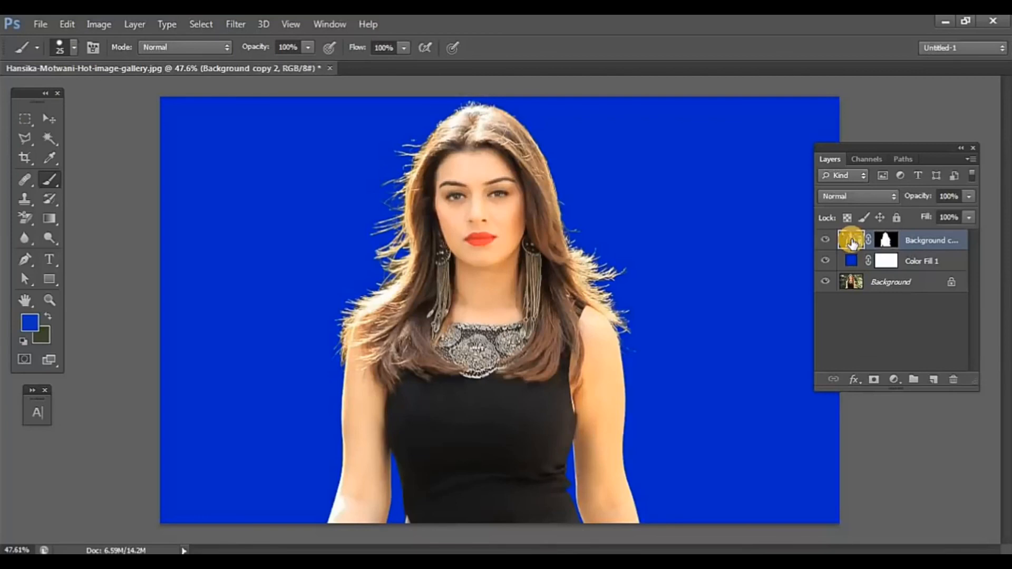